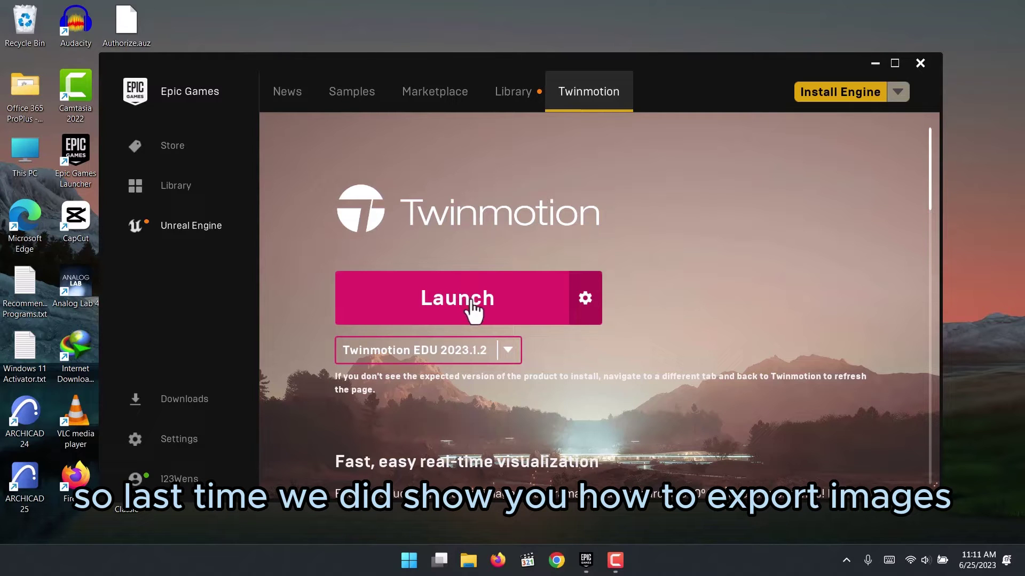
Launch Twinmotion EDU 2023.1.2 and look over its home screen, including the recent scenes
click(466, 301)
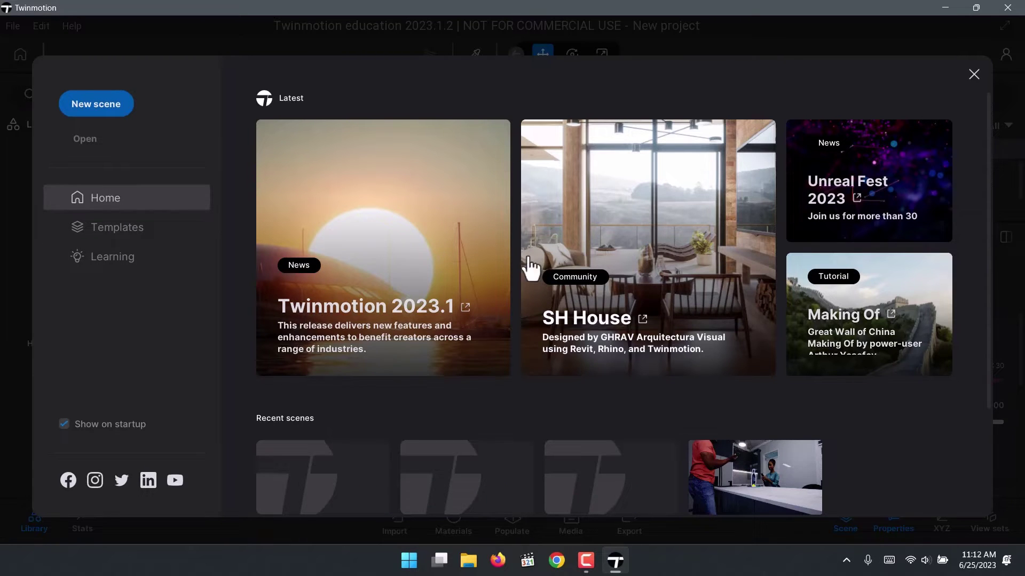
scroll(407, 288, down, 3)
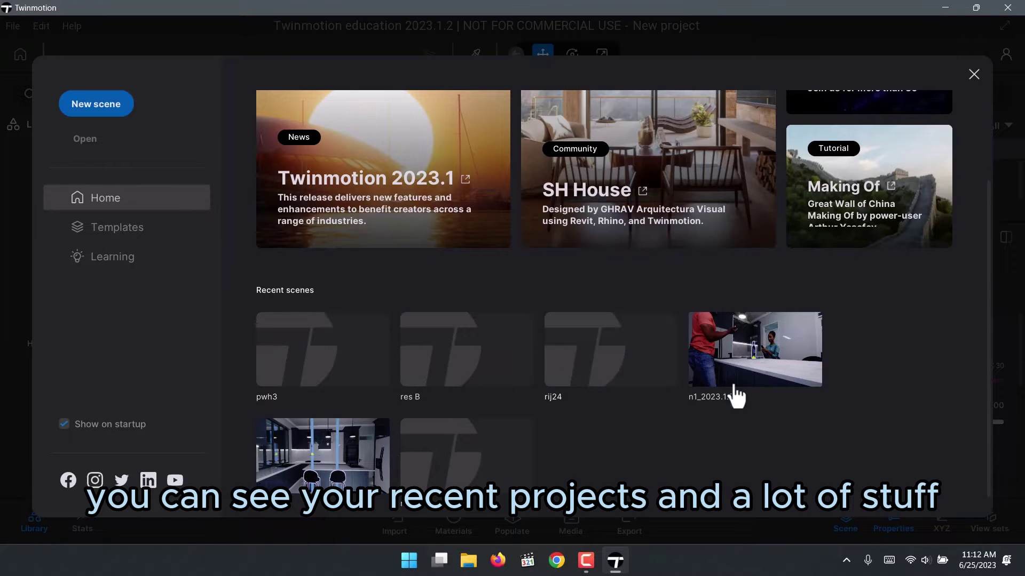
scroll(366, 235, up, 3)
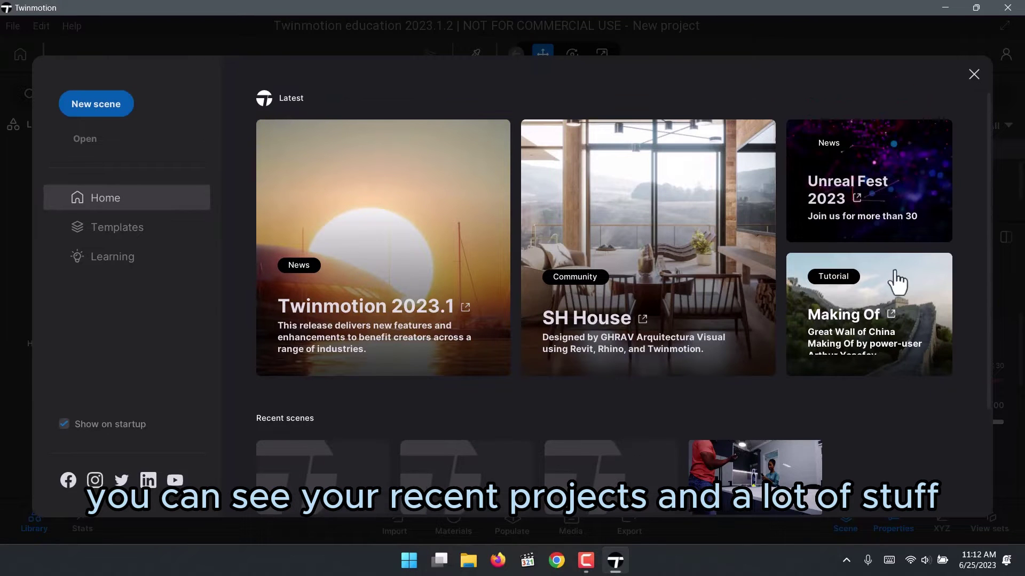
Browse the available scene templates and open the Day & Night Skies architecture template
click(107, 227)
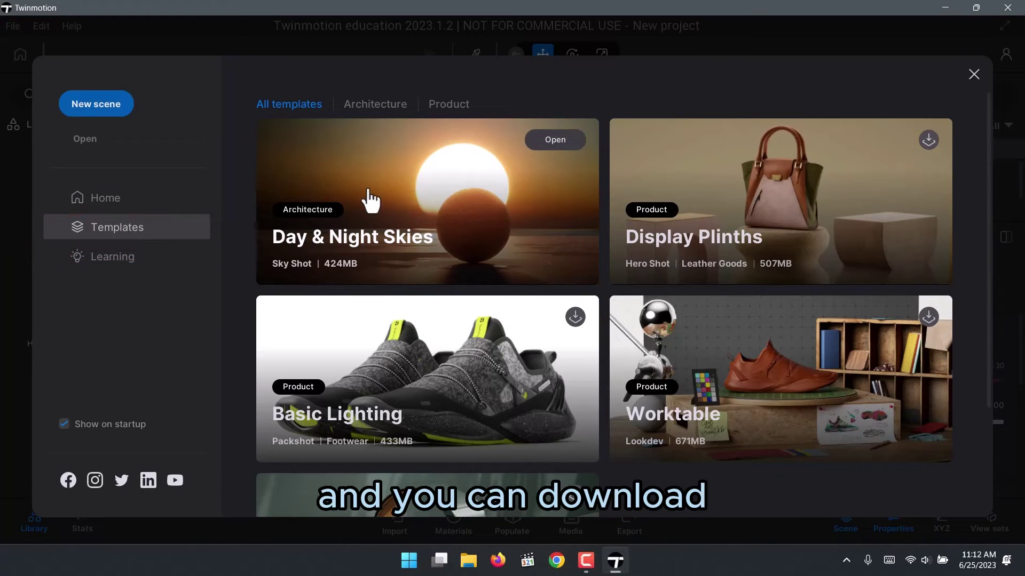
scroll(858, 258, down, 3)
scroll(470, 407, up, 2)
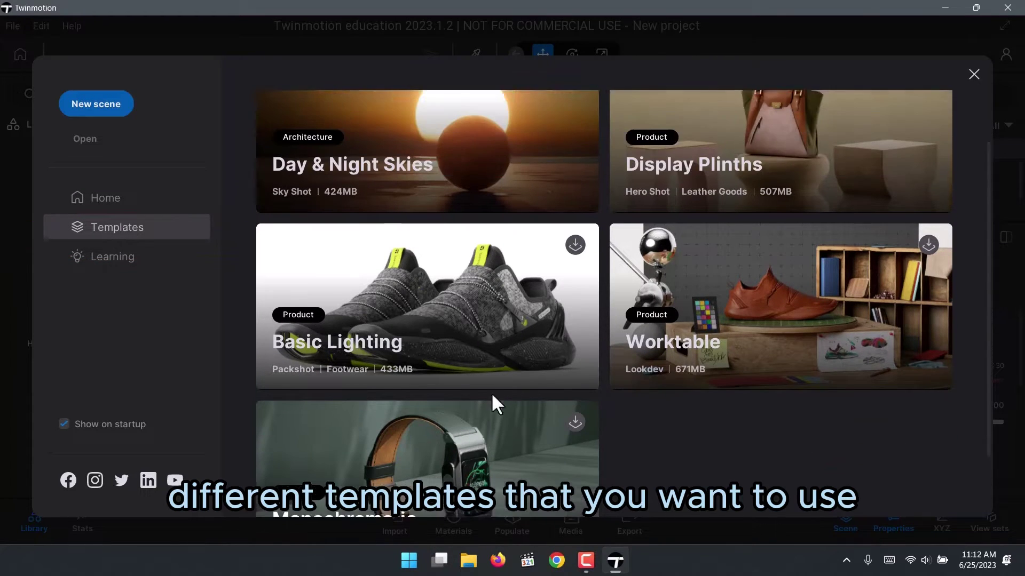
scroll(492, 396, up, 2)
mouse_move(281, 243)
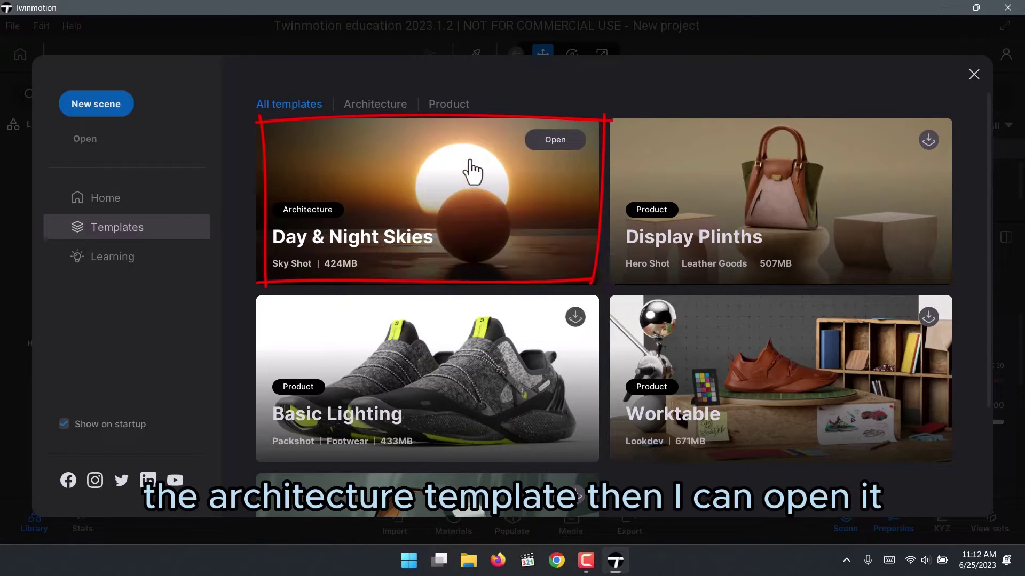
click(555, 140)
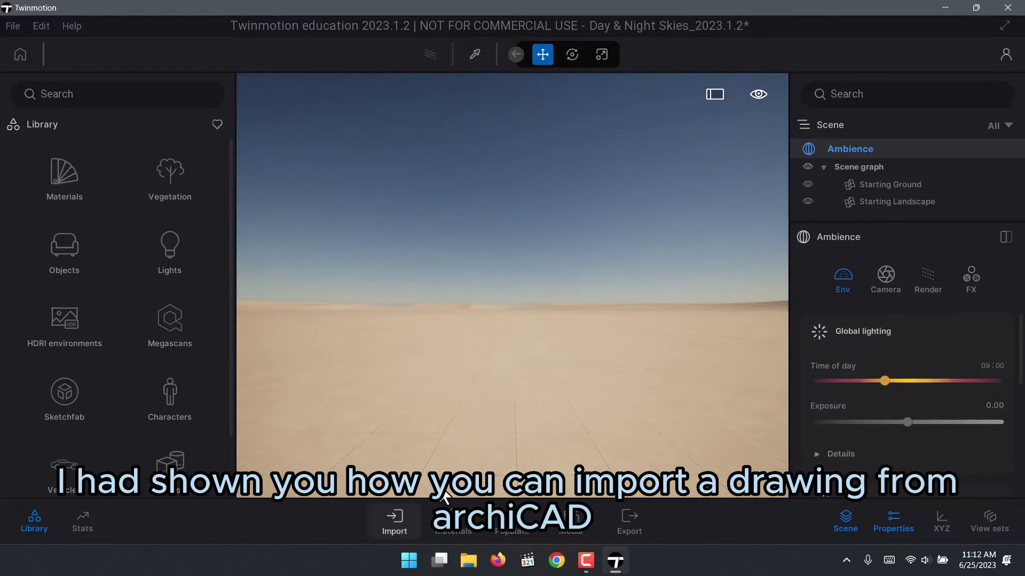
Examine the Geometry, Direct Link and Landscape import options and close the import dialog without importing anything
click(393, 520)
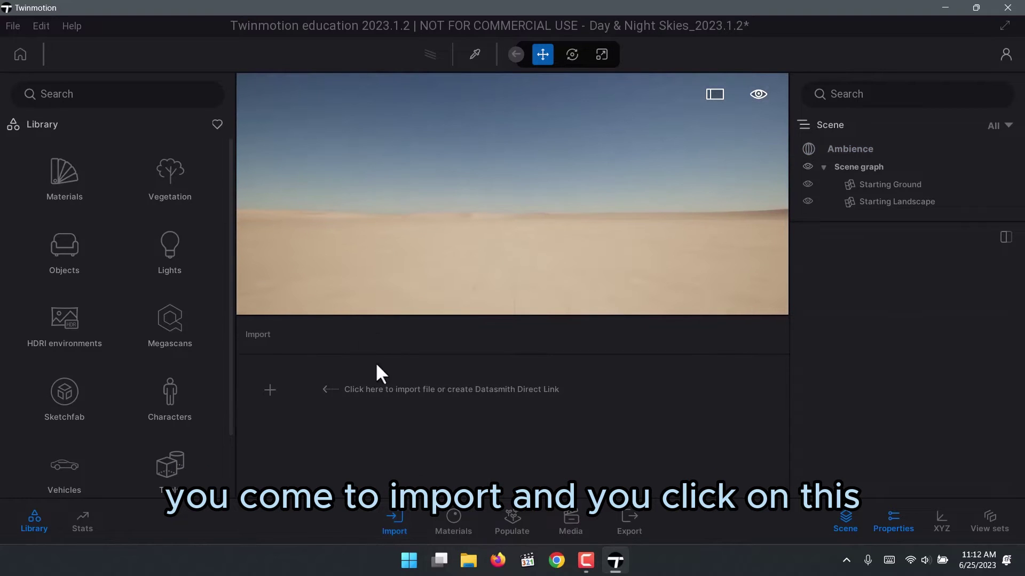
click(274, 392)
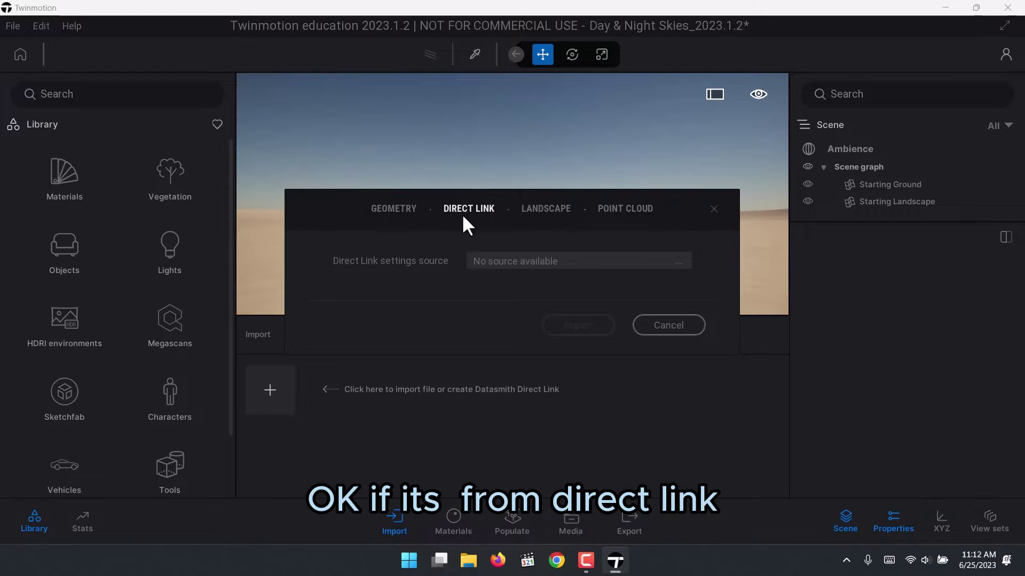
click(543, 210)
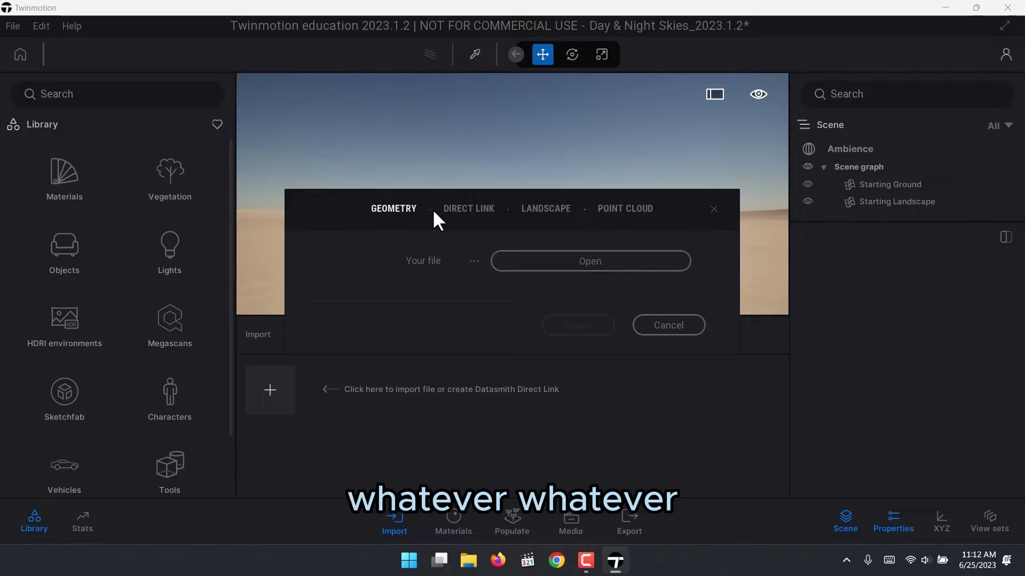
click(467, 209)
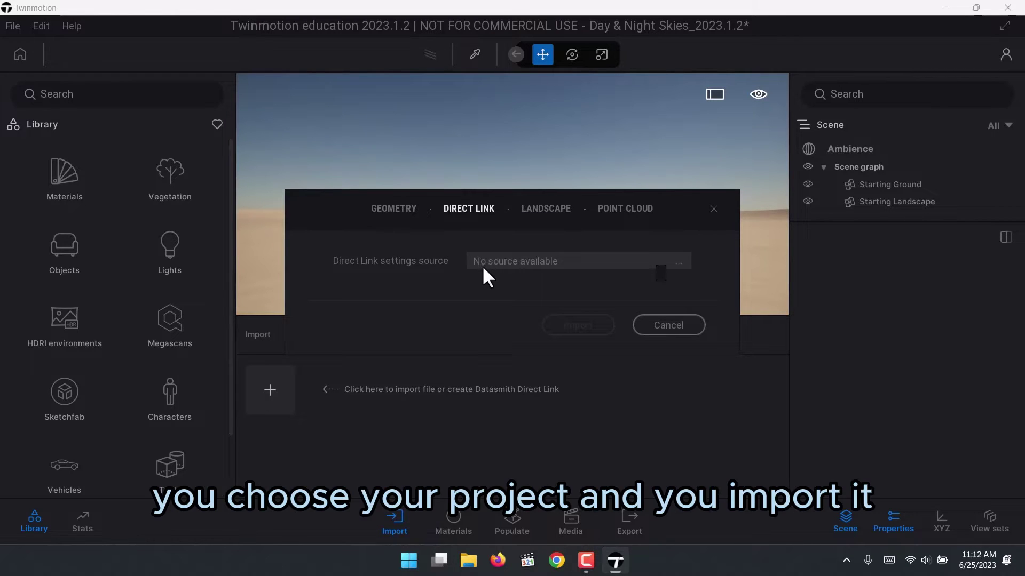
click(712, 210)
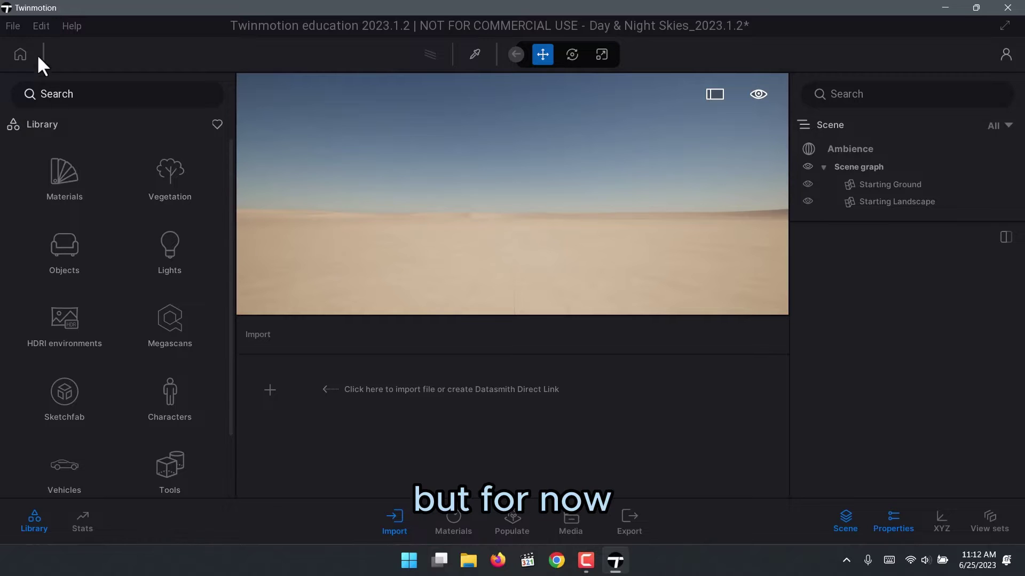
Open the recent scene pwh3.tm without saving the current one, converting it to version 2023.1.2 and accepting the missing files
click(16, 25)
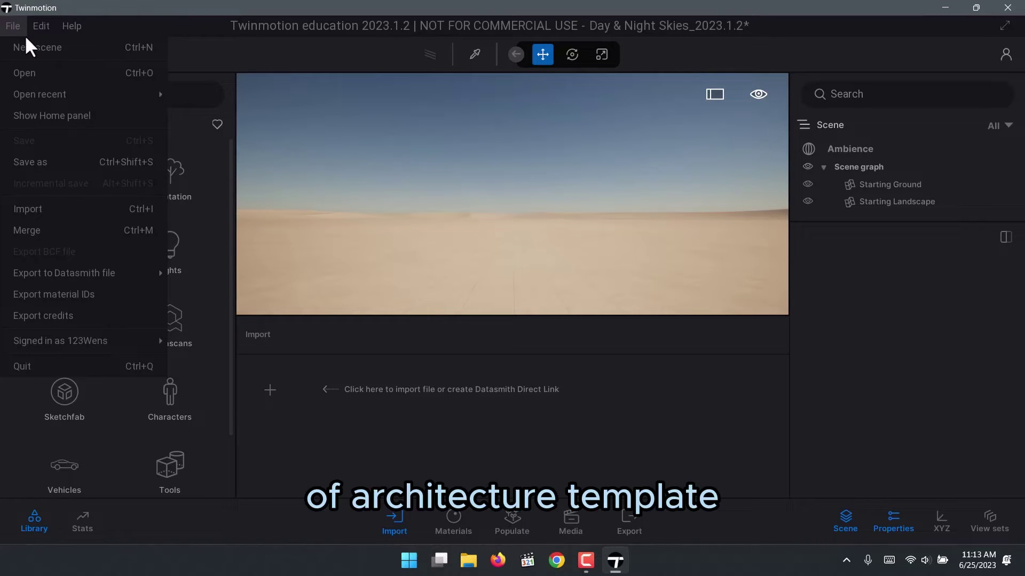
mouse_move(46, 89)
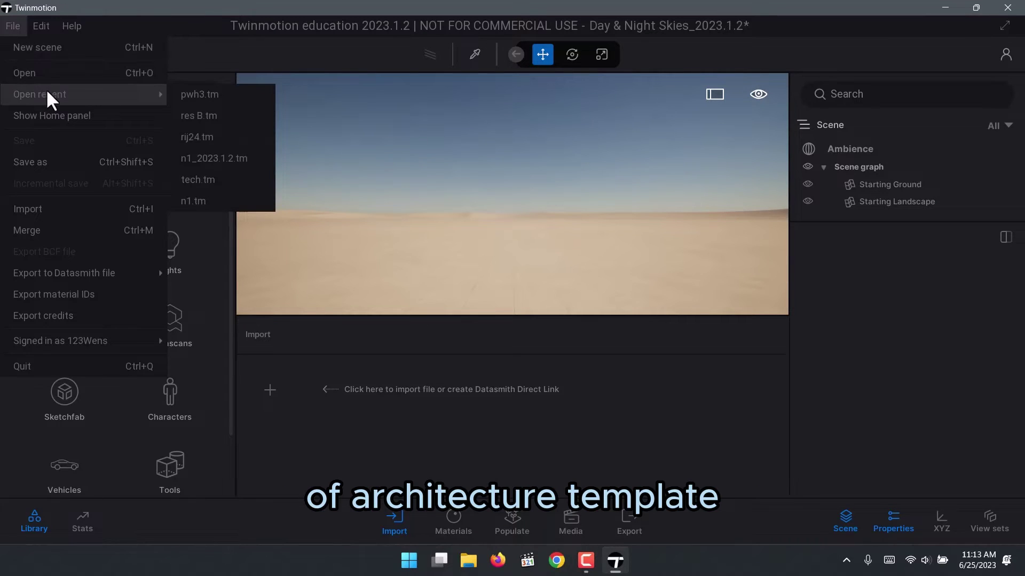
click(219, 95)
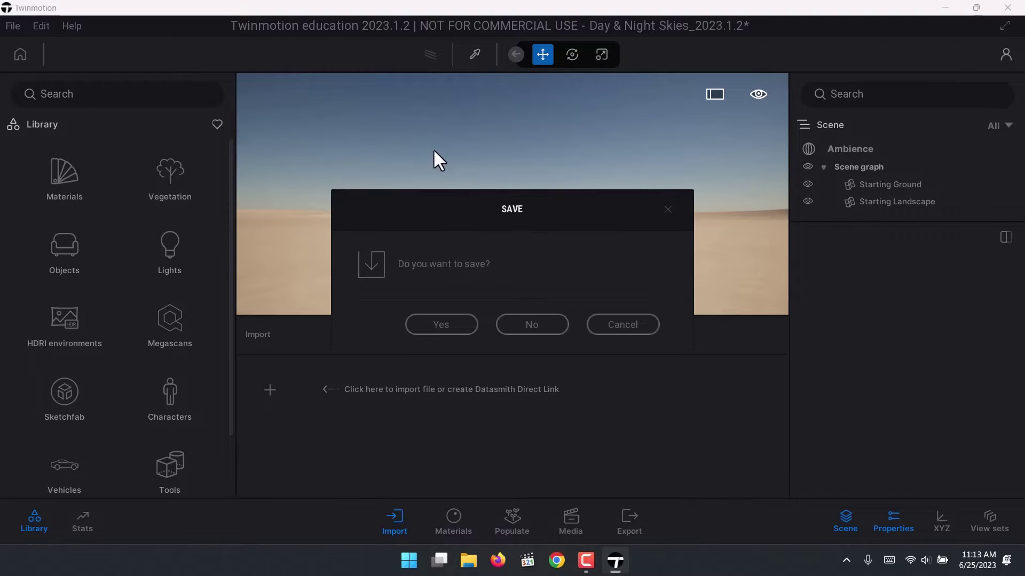
click(529, 323)
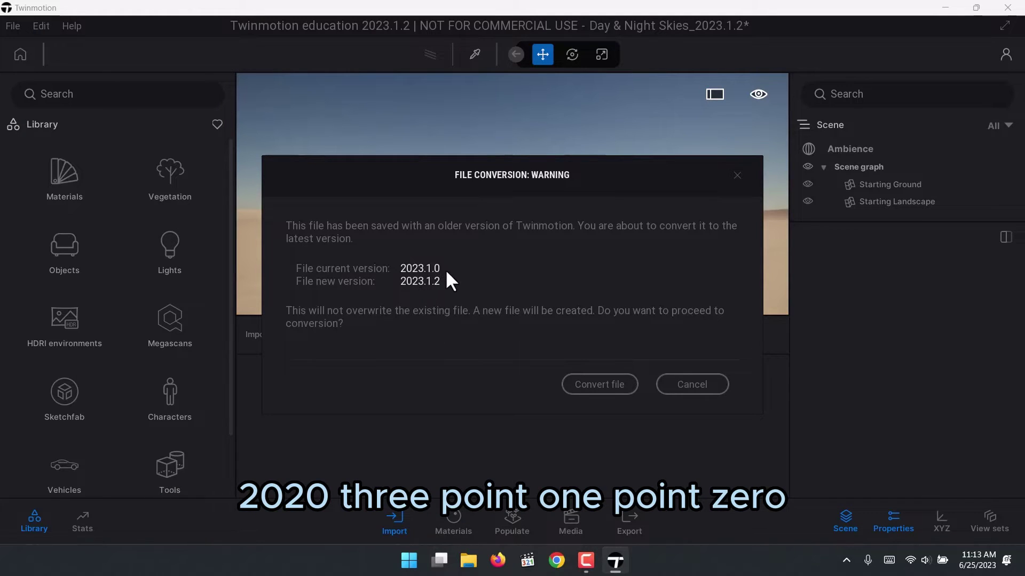
click(608, 387)
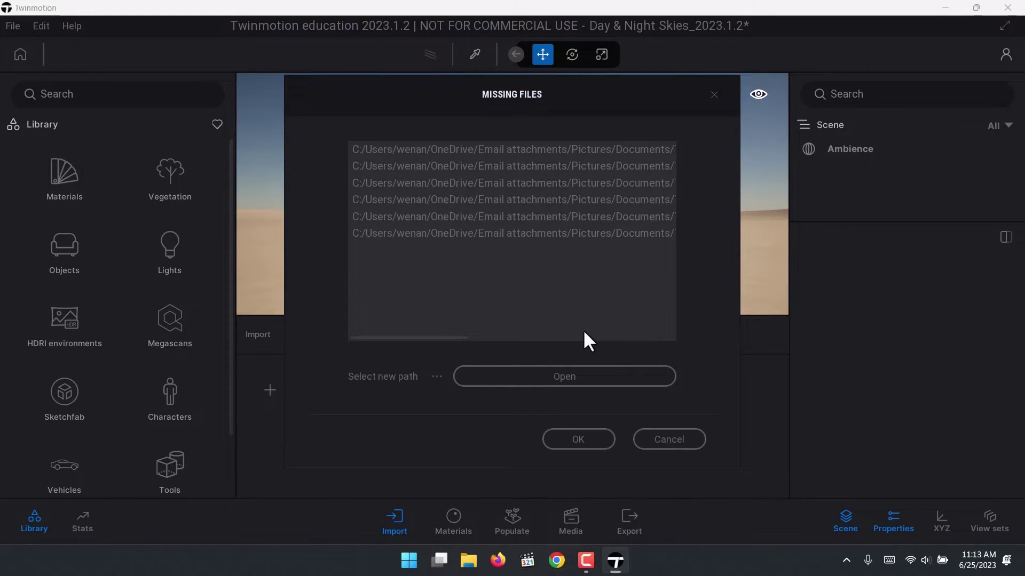
click(583, 438)
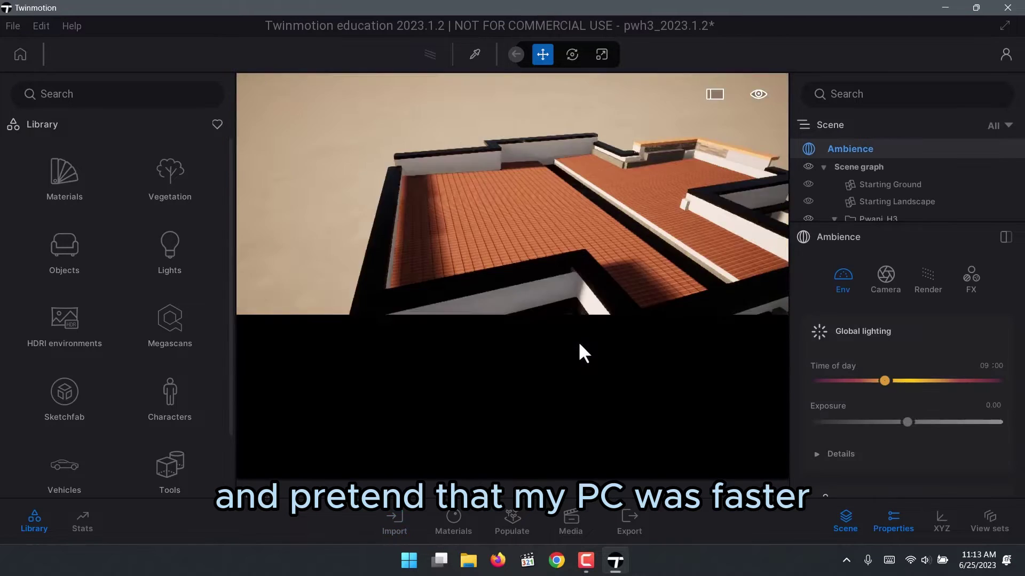
Inspect the house model's exterior from several sides and bring up the scene's media images
scroll(453, 414, down, 5)
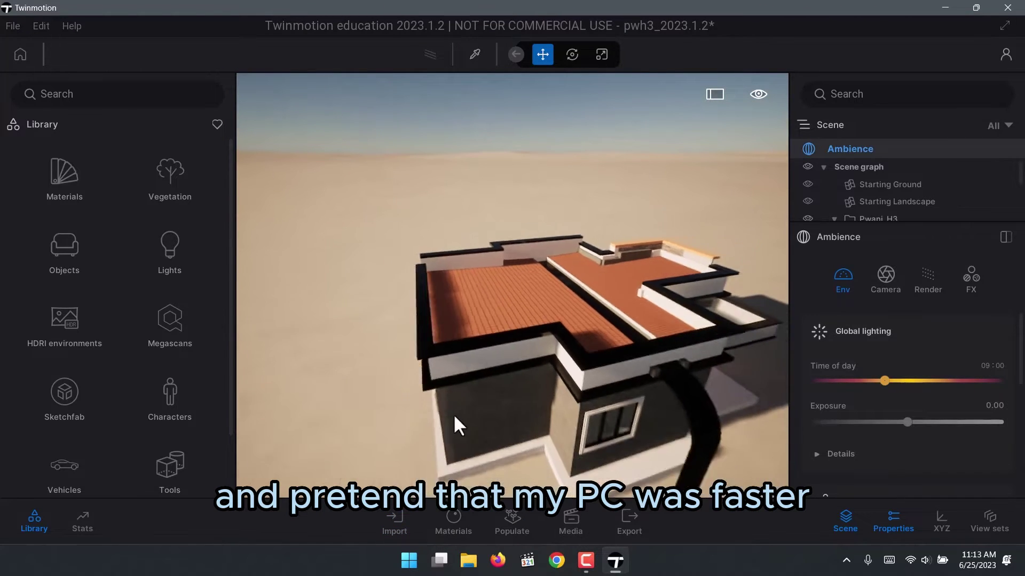
drag(531, 365, 425, 304)
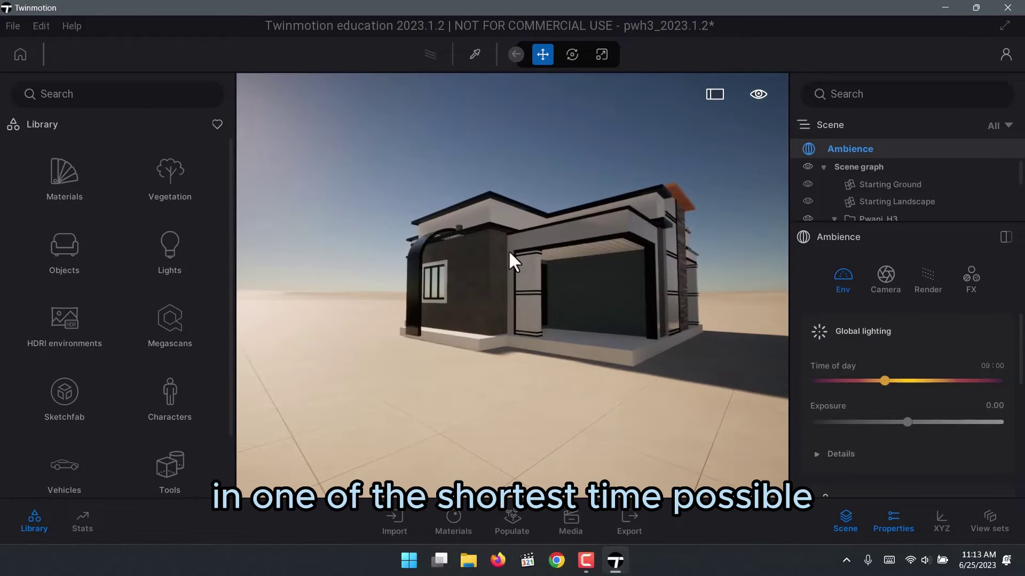
drag(512, 258, 606, 332)
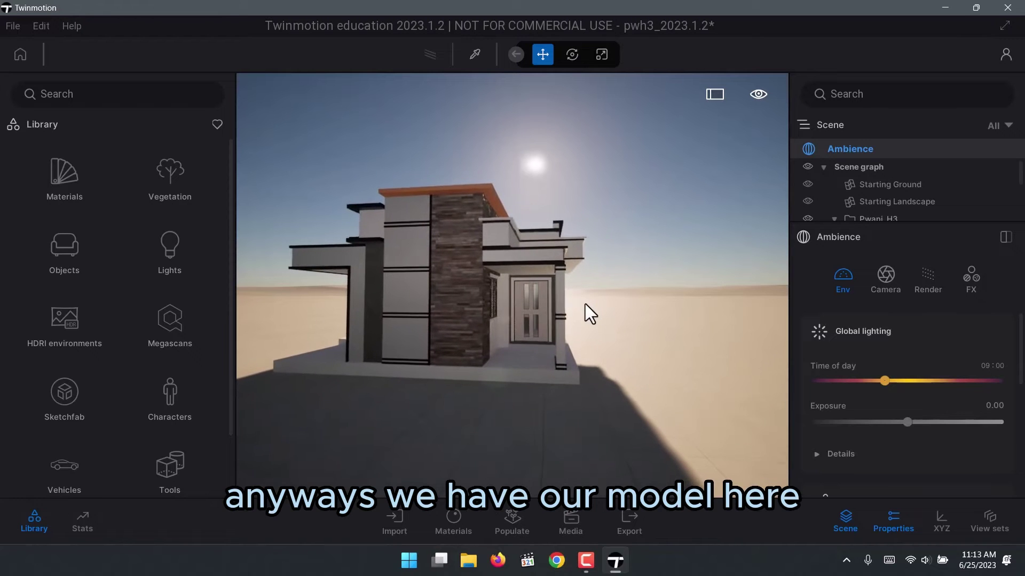
scroll(584, 312, up, 5)
drag(585, 312, 491, 327)
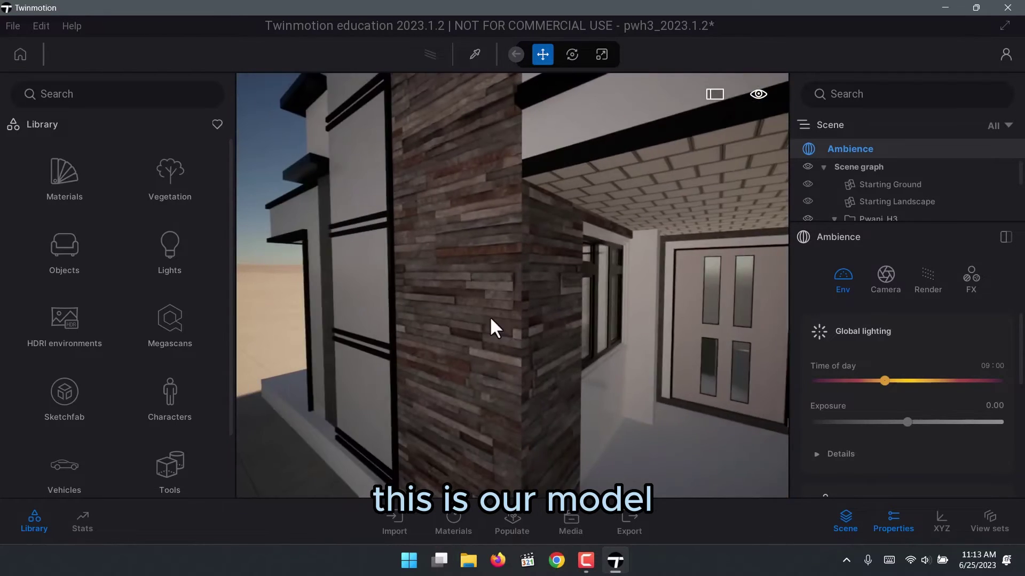
scroll(491, 327, down, 5)
scroll(634, 393, up, 5)
drag(633, 394, 560, 358)
scroll(408, 336, up, 4)
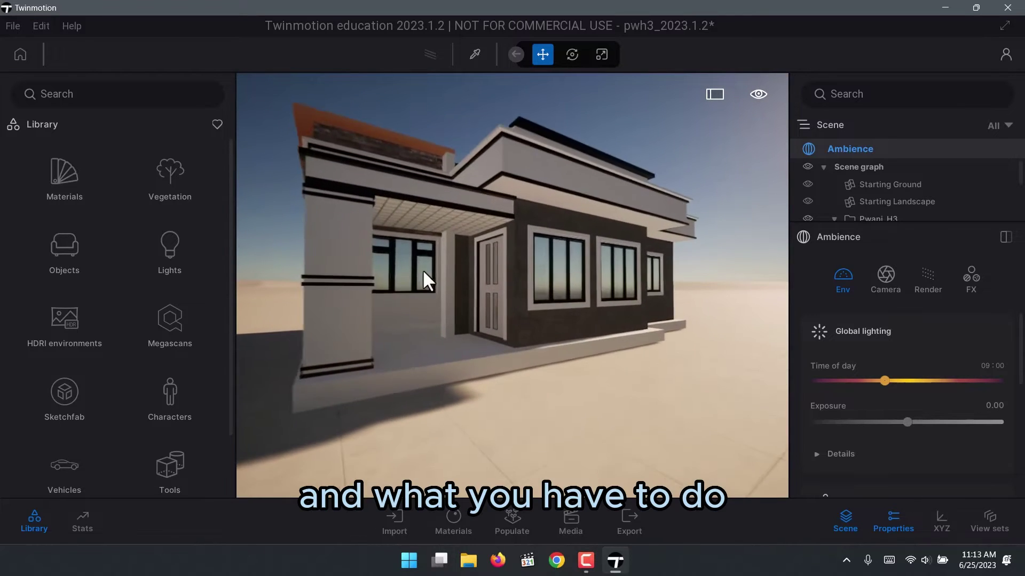
scroll(424, 264, down, 4)
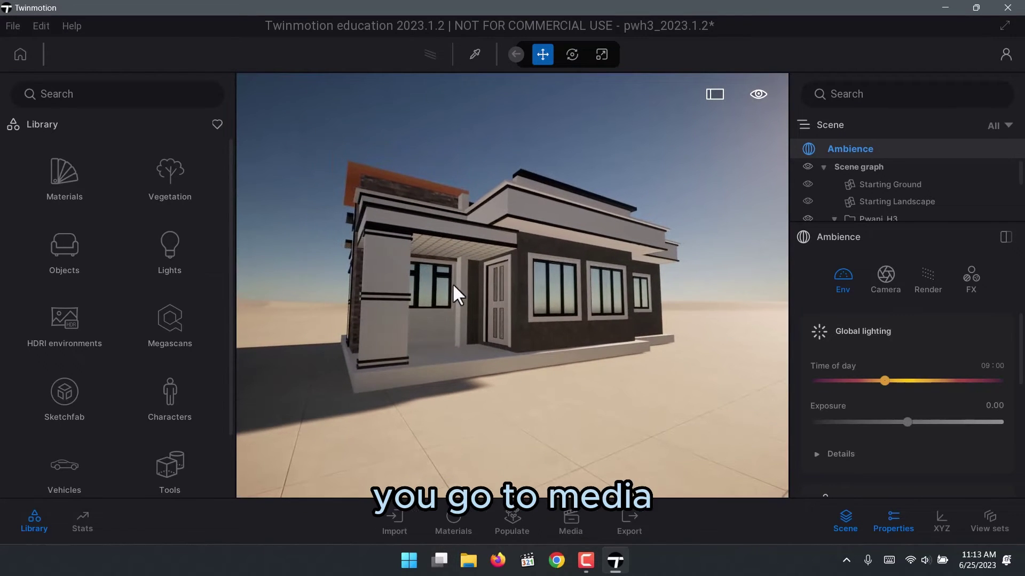
click(571, 515)
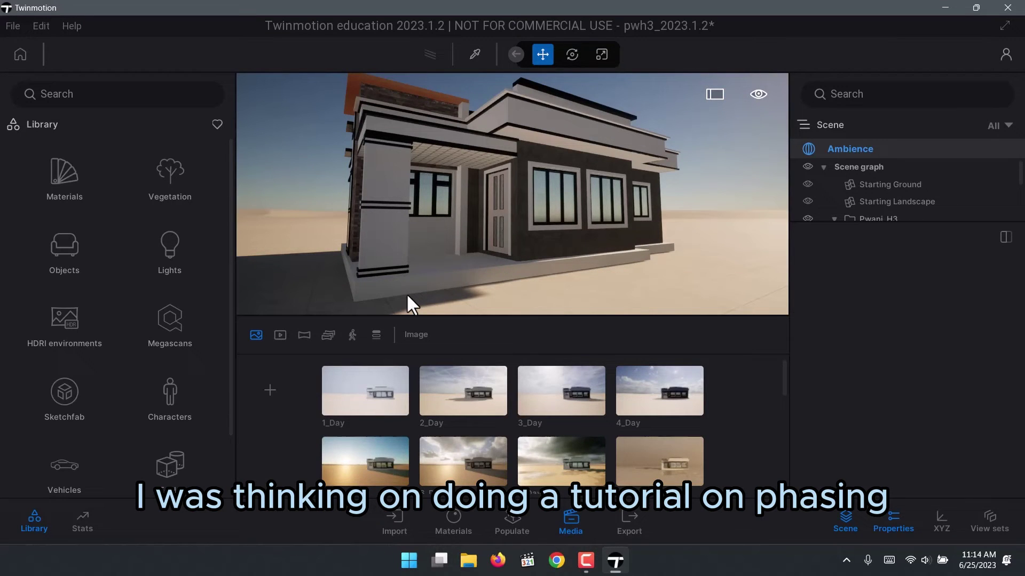
Switch to File Explorer, play the Video39.mp4 kitchen phasing example, and return to Twinmotion
click(468, 561)
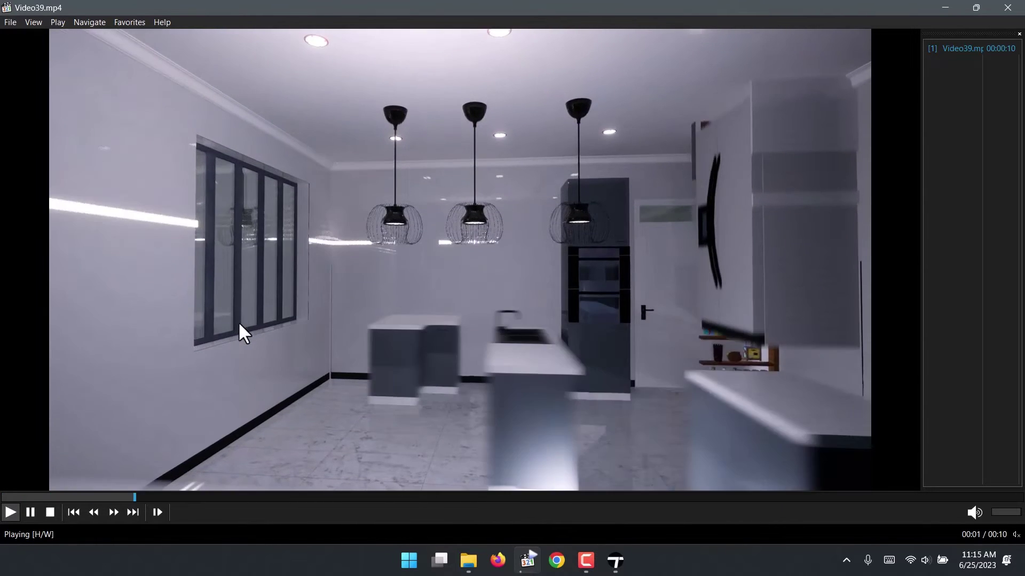
click(1007, 8)
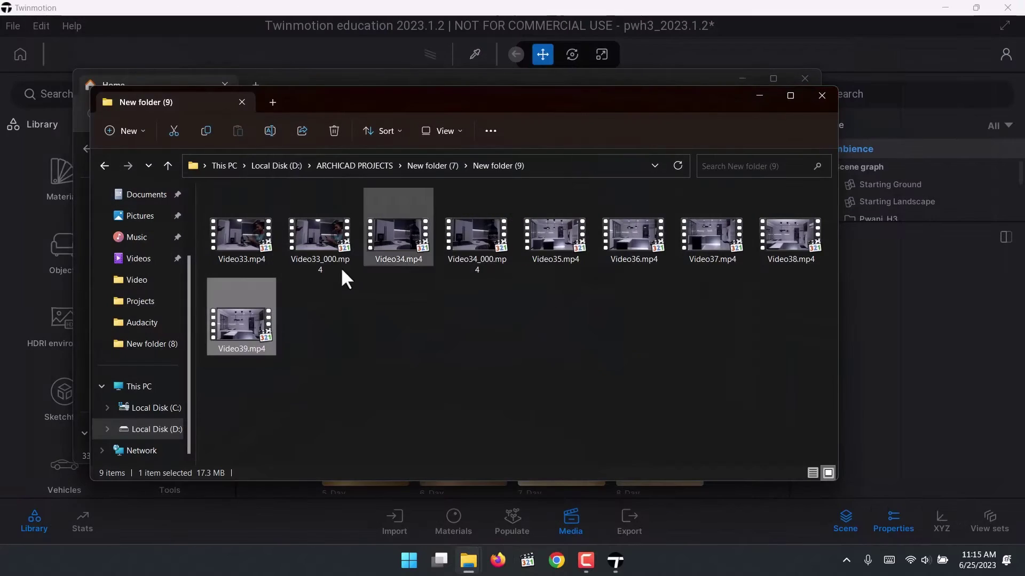
double_click(237, 347)
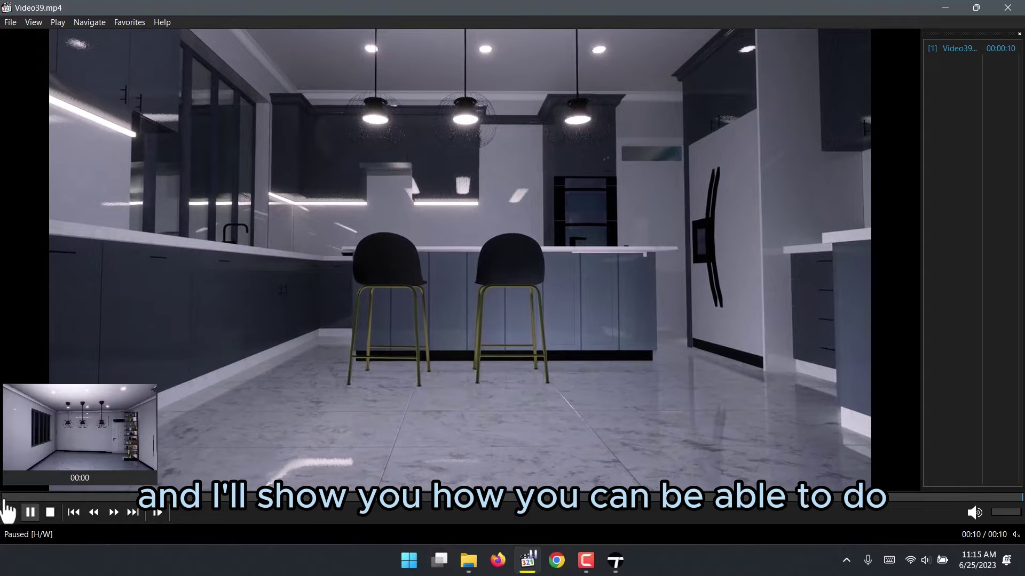
click(10, 513)
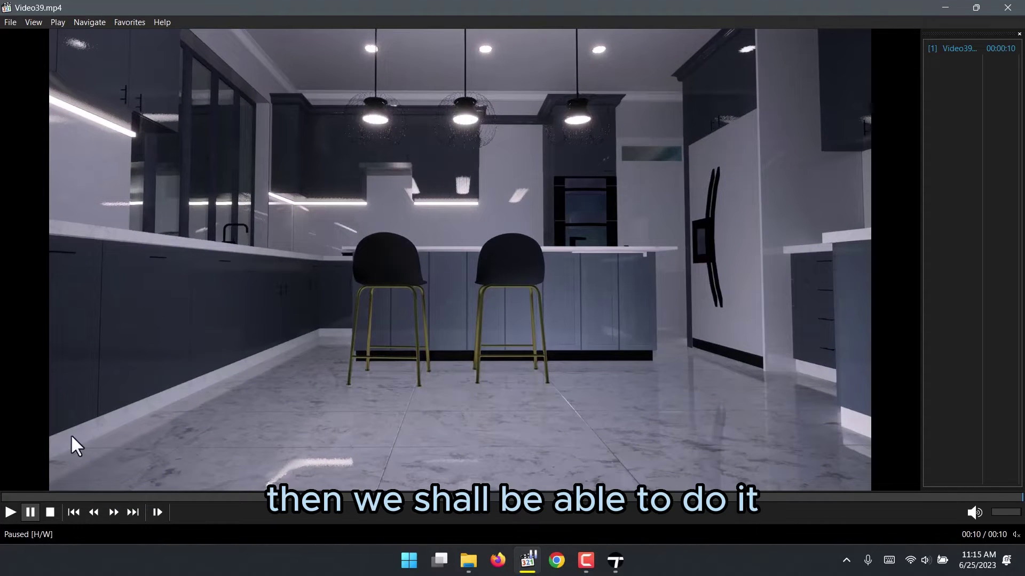
click(19, 513)
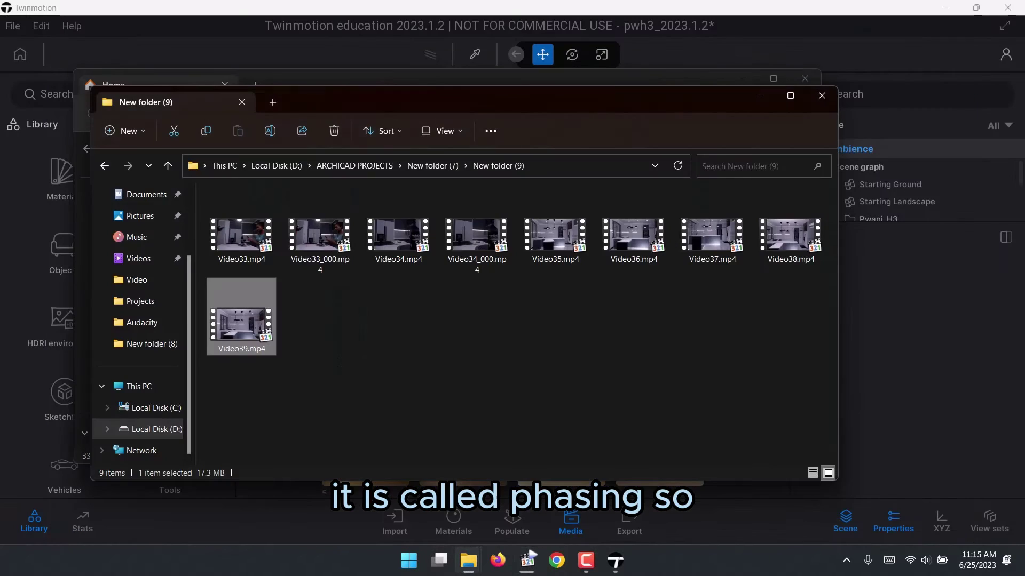
click(615, 560)
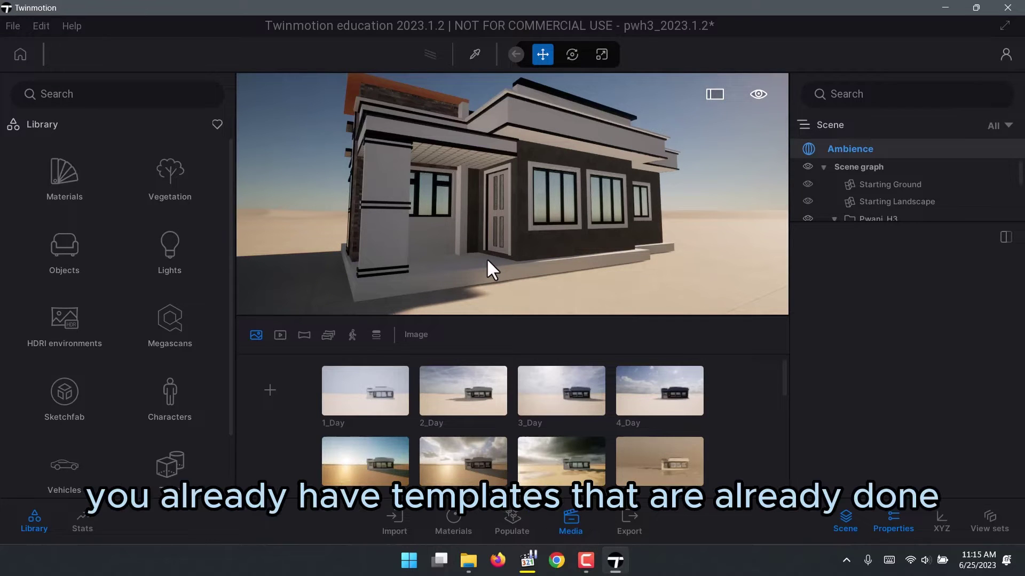
Preview the ready-made images 1_Day, 2_Day, 3_Day and 4_Day in turn, leaving 4_Day active
mouse_move(404, 384)
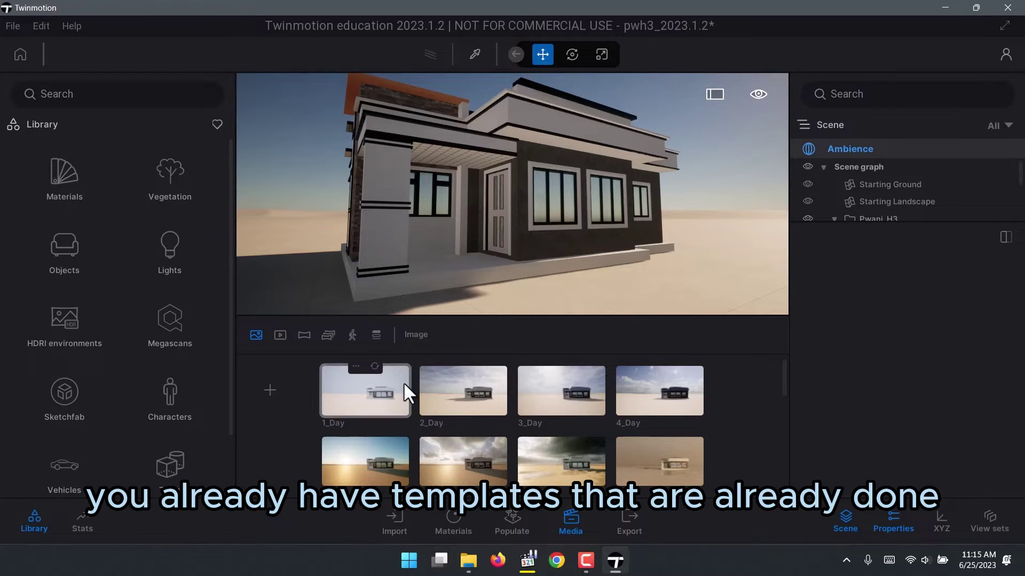
click(376, 395)
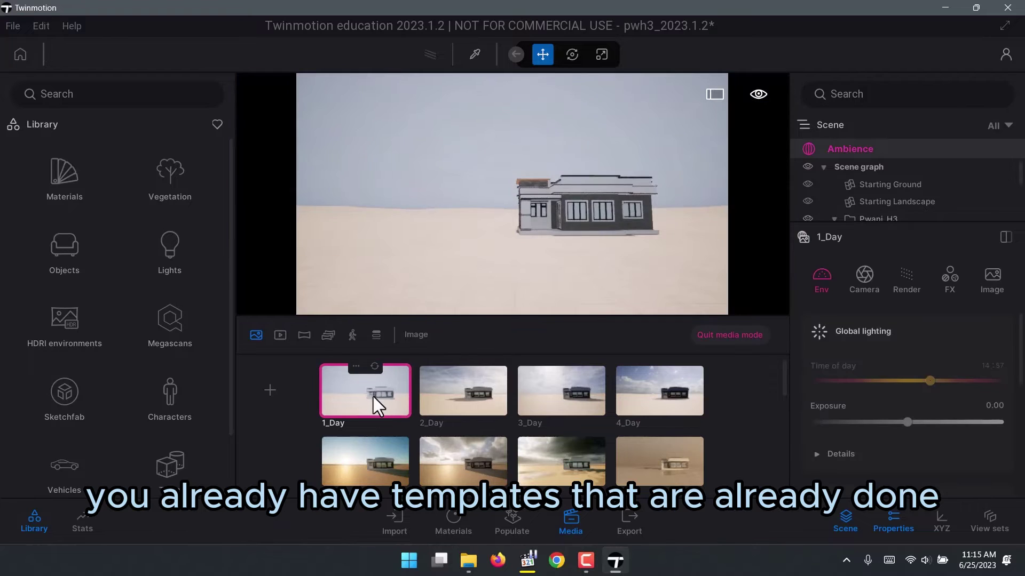
click(468, 400)
click(545, 395)
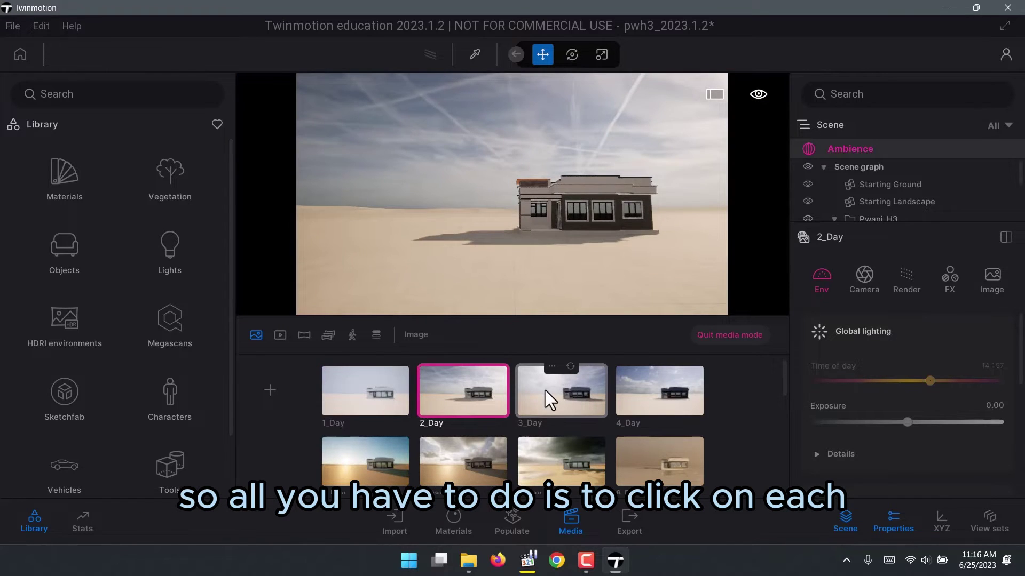
click(652, 388)
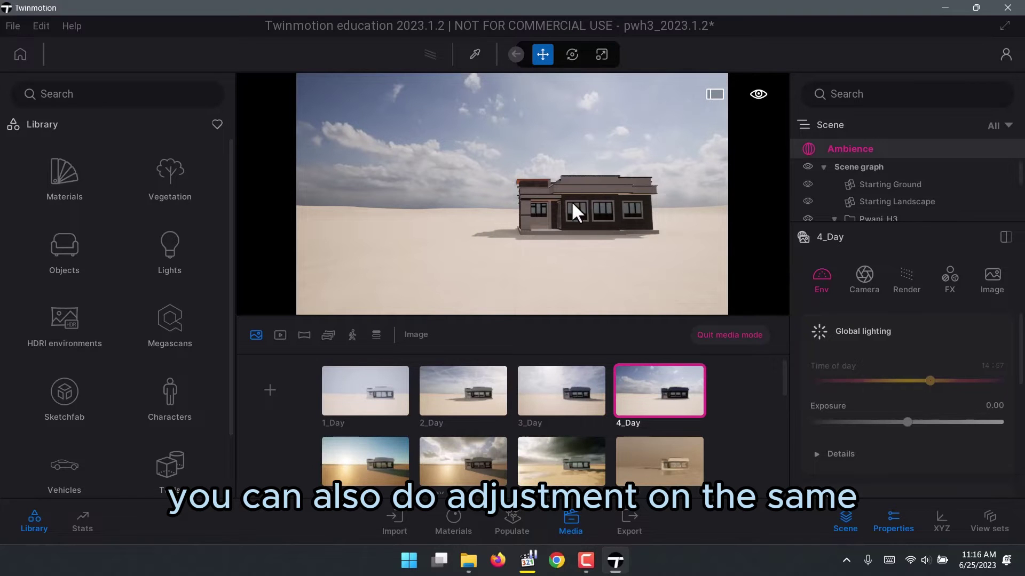
View the house front up close and examine 4_Day's environment settings for global lighting, weather and location
scroll(464, 209, up, 10)
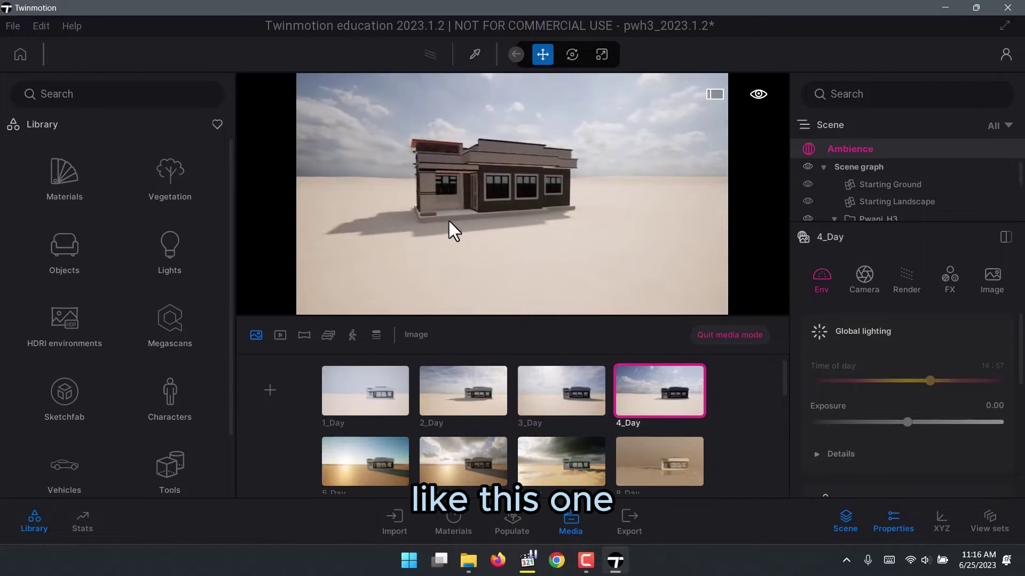
scroll(539, 251, down, 10)
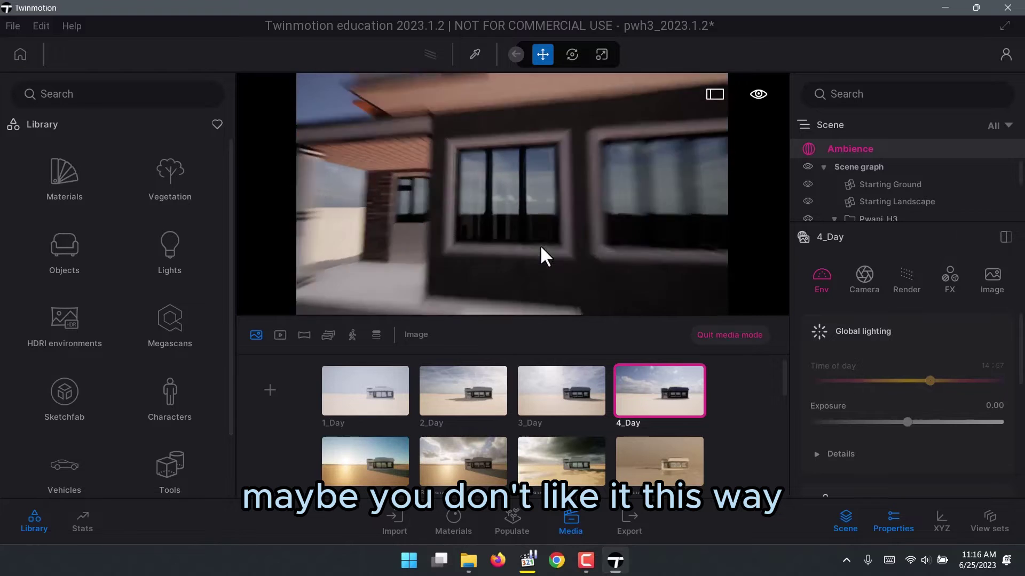
scroll(863, 402, down, 1)
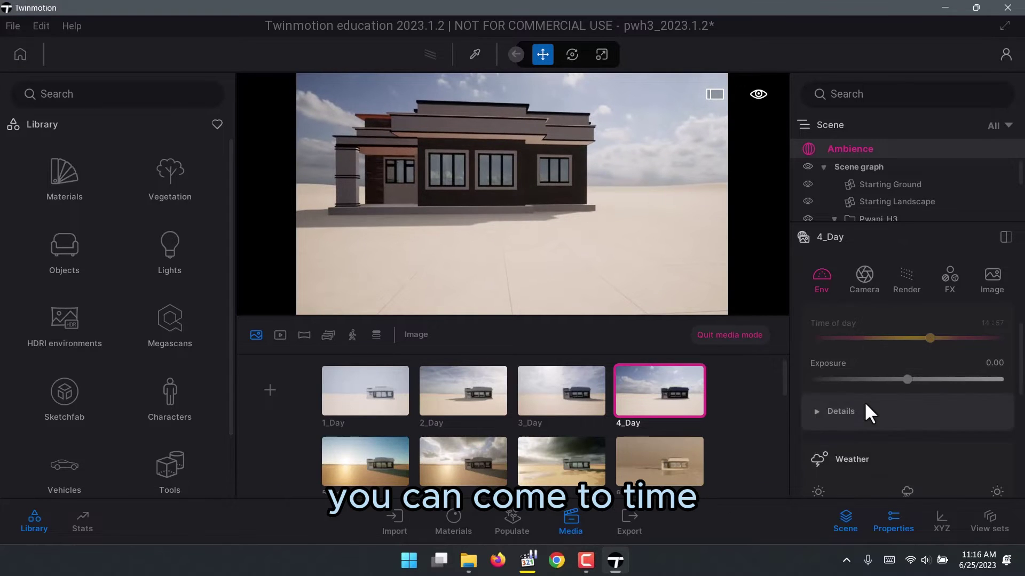
scroll(875, 401, up, 1)
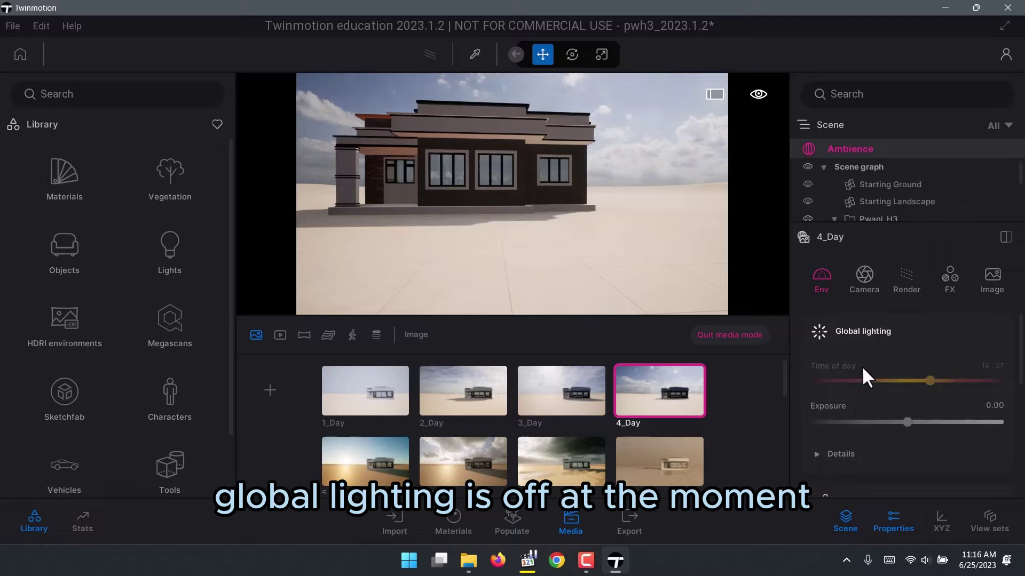
scroll(861, 366, down, 1)
scroll(861, 369, up, 1)
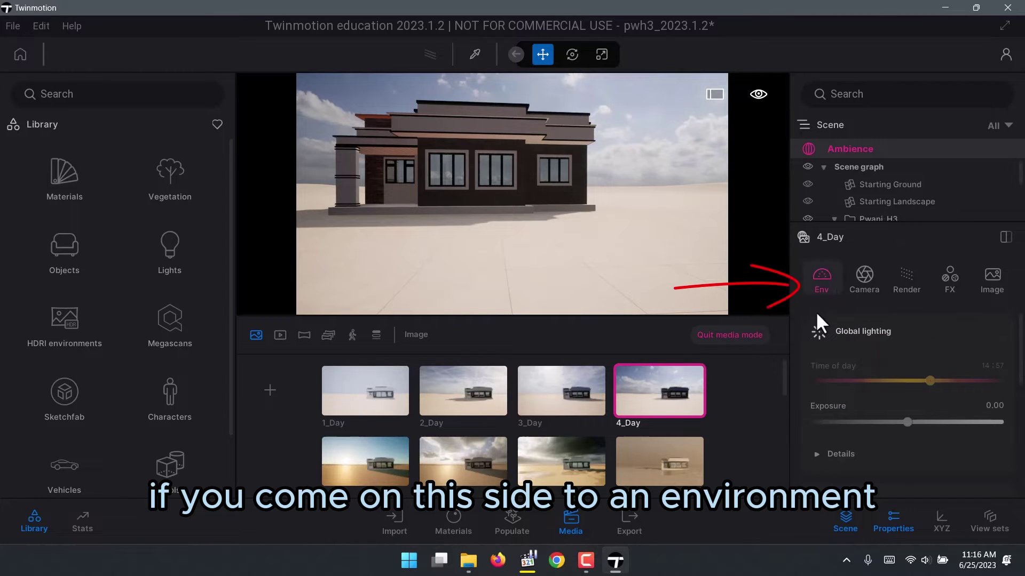
scroll(844, 411, down, 3)
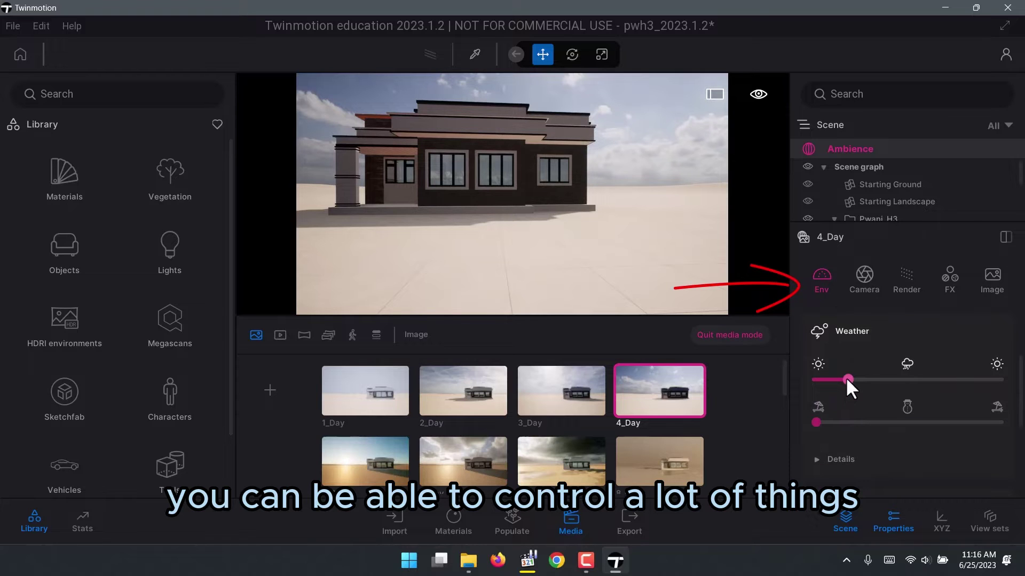
scroll(841, 332, down, 1)
scroll(842, 342, down, 4)
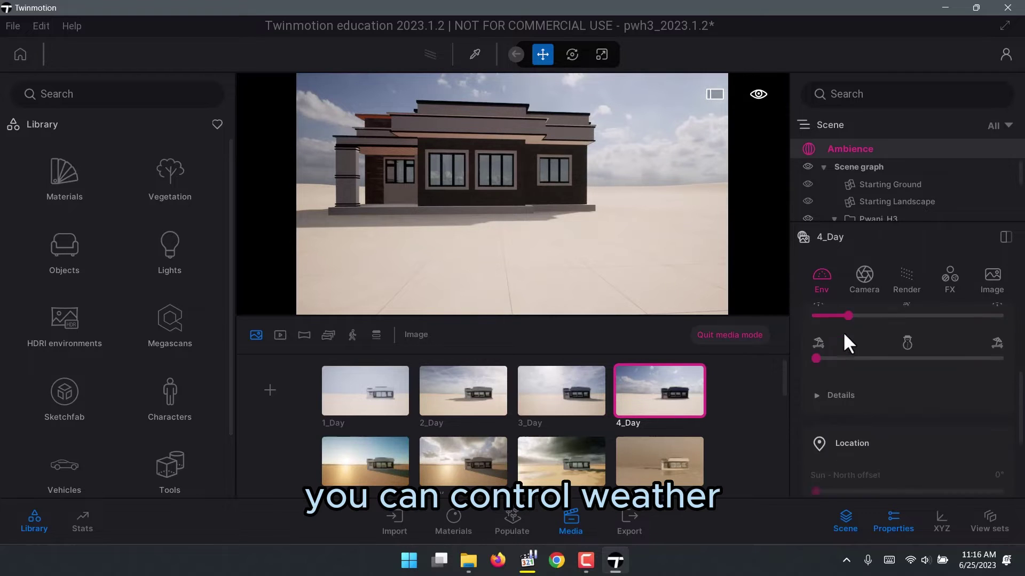
scroll(842, 377, down, 1)
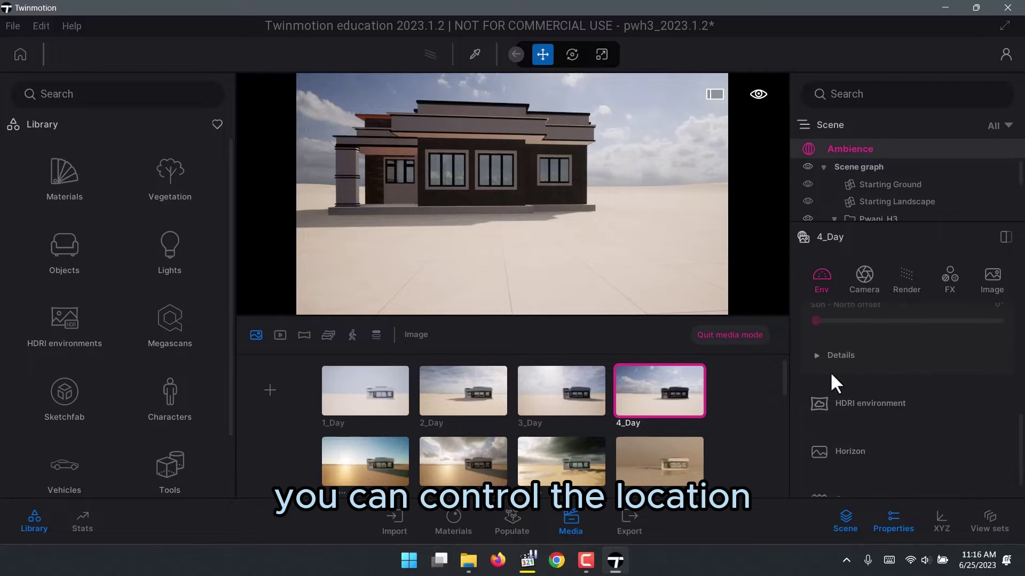
click(819, 362)
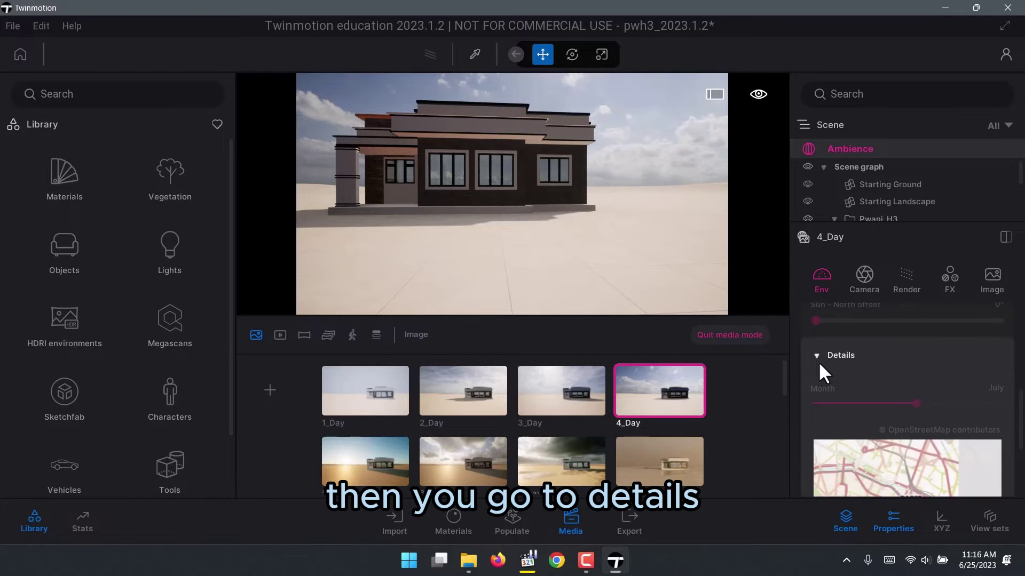
click(818, 361)
scroll(818, 361, down, 1)
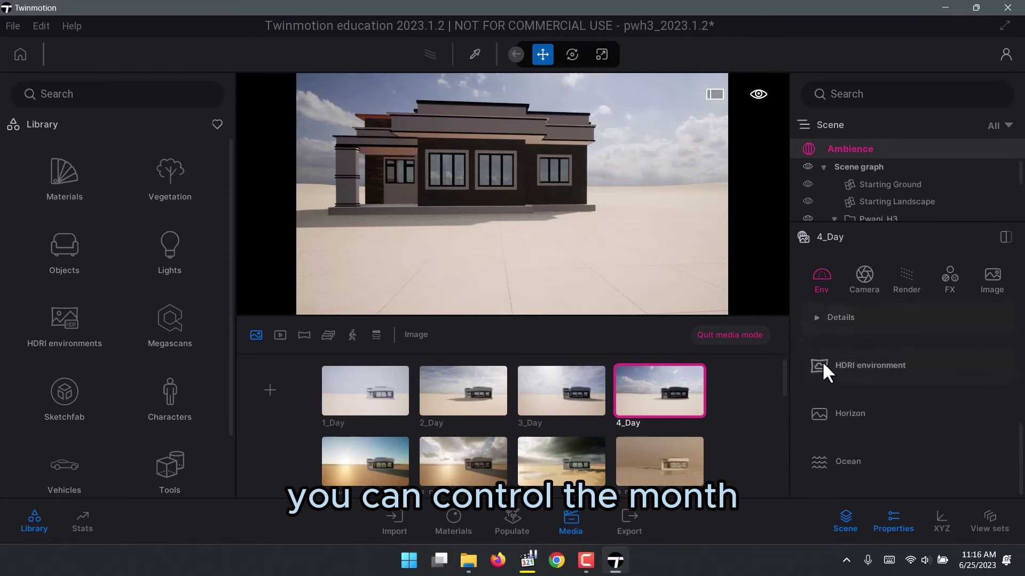
Set 4_Day's HDRI environment rotation to 192° and its intensity to 1.42
click(849, 374)
scroll(846, 384, down, 1)
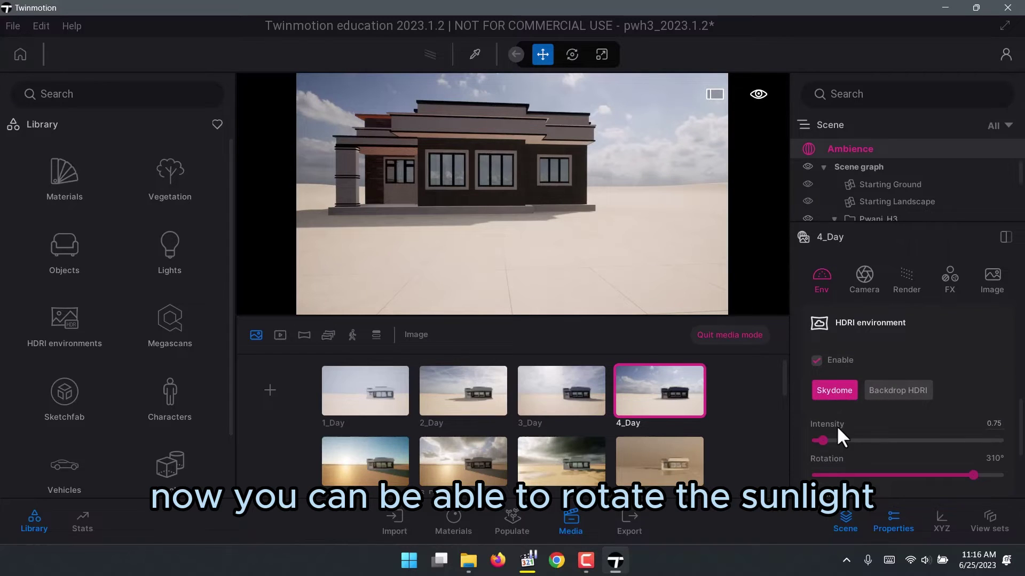
scroll(837, 428, down, 2)
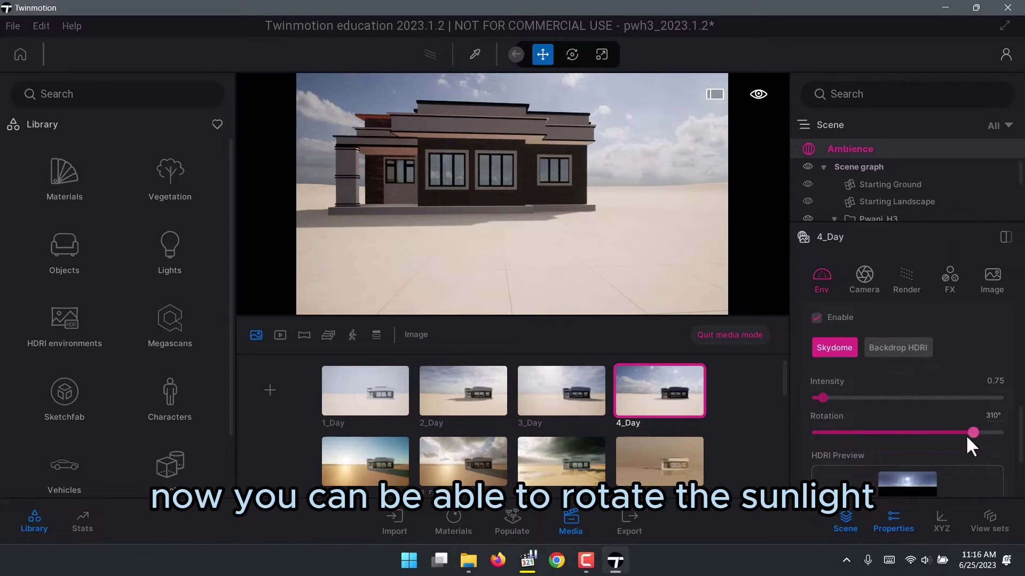
drag(972, 433, 913, 432)
mouse_move(826, 402)
mouse_down()
mouse_move(965, 397)
mouse_move(825, 401)
mouse_move(836, 399)
mouse_up()
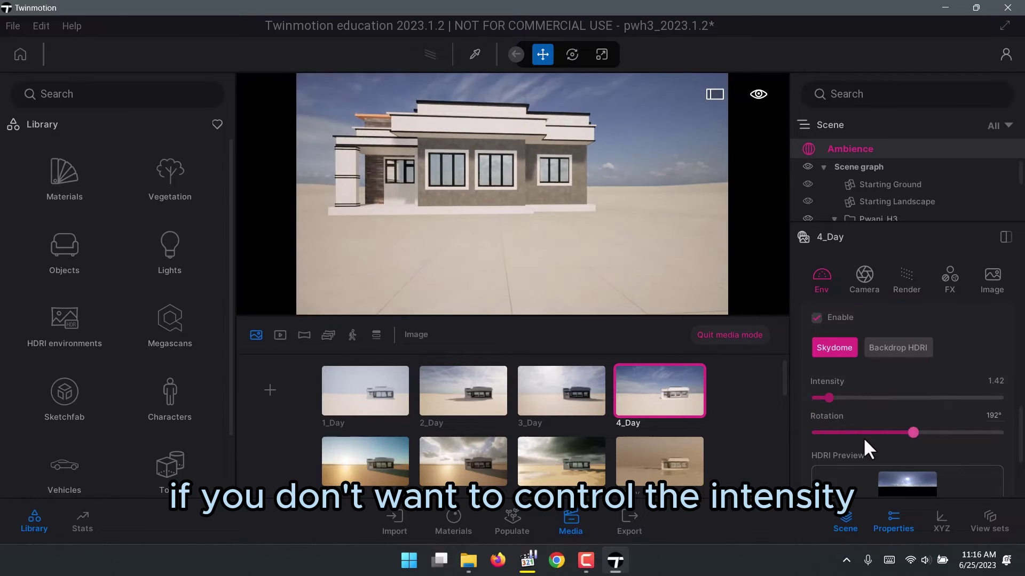
Disable 4_Day's HDRI environment and set the location's Sun - North offset to 29°
scroll(859, 437, down, 2)
scroll(857, 434, up, 3)
scroll(857, 432, up, 1)
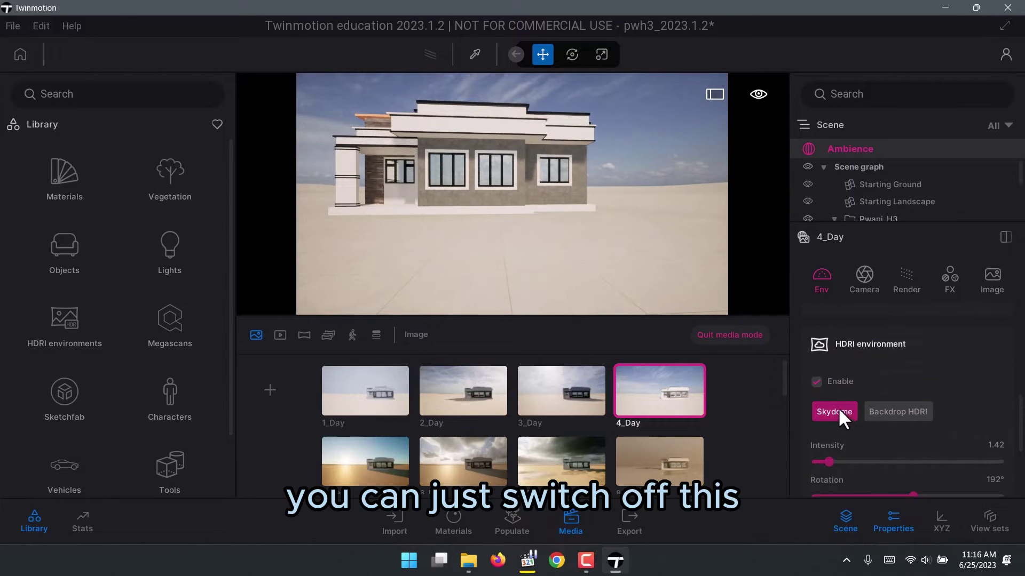
click(813, 379)
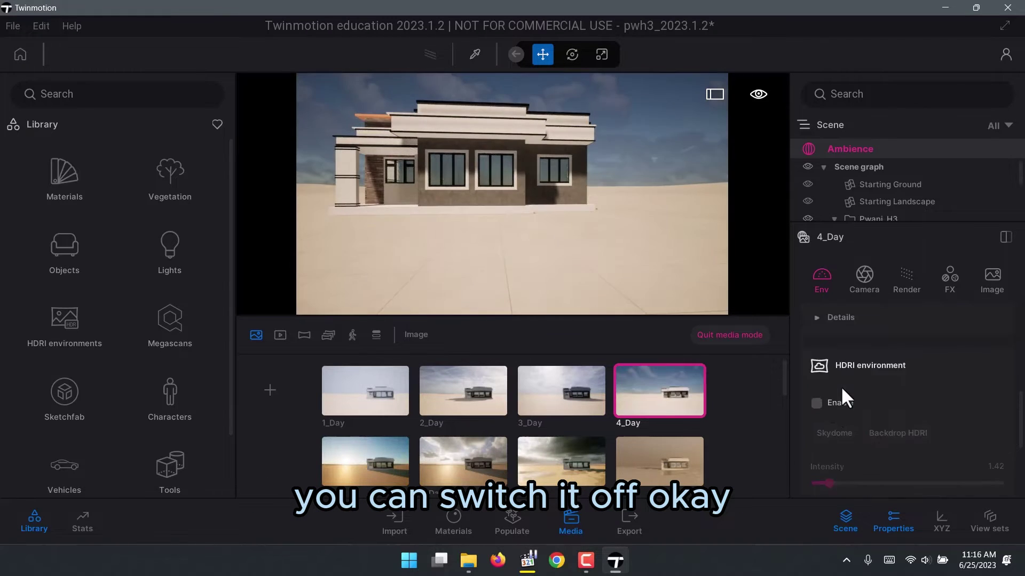
scroll(842, 387, down, 3)
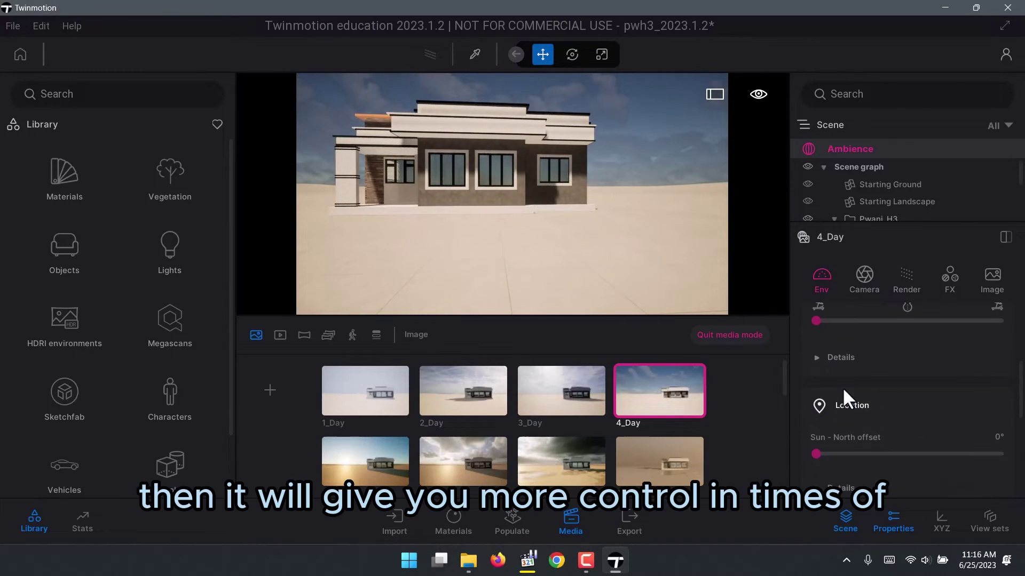
mouse_move(814, 453)
mouse_down()
mouse_move(894, 454)
mouse_move(831, 454)
mouse_up()
Set the month in the location details to June
scroll(842, 451, down, 2)
click(819, 443)
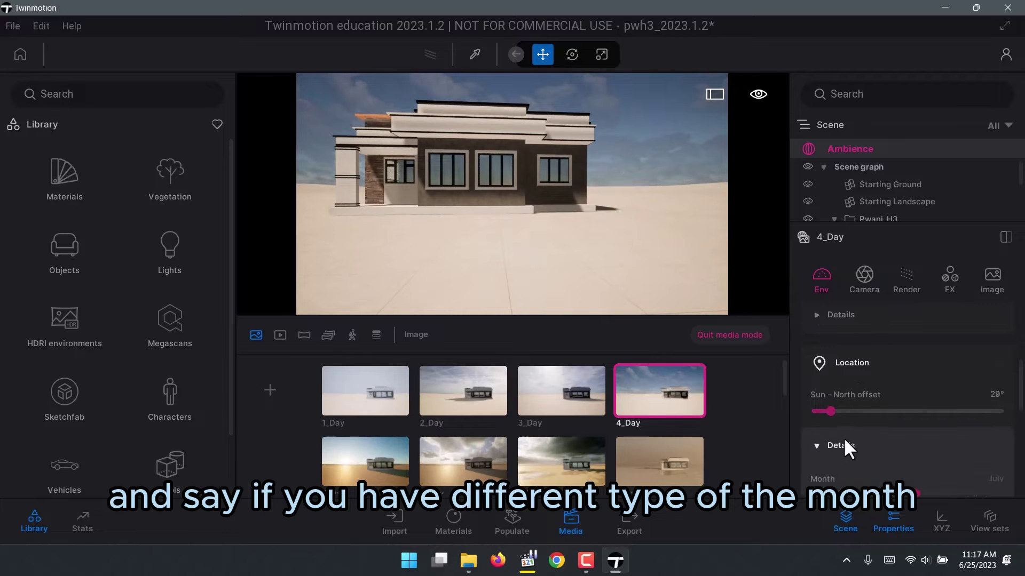
scroll(849, 446, down, 3)
drag(915, 408, 882, 408)
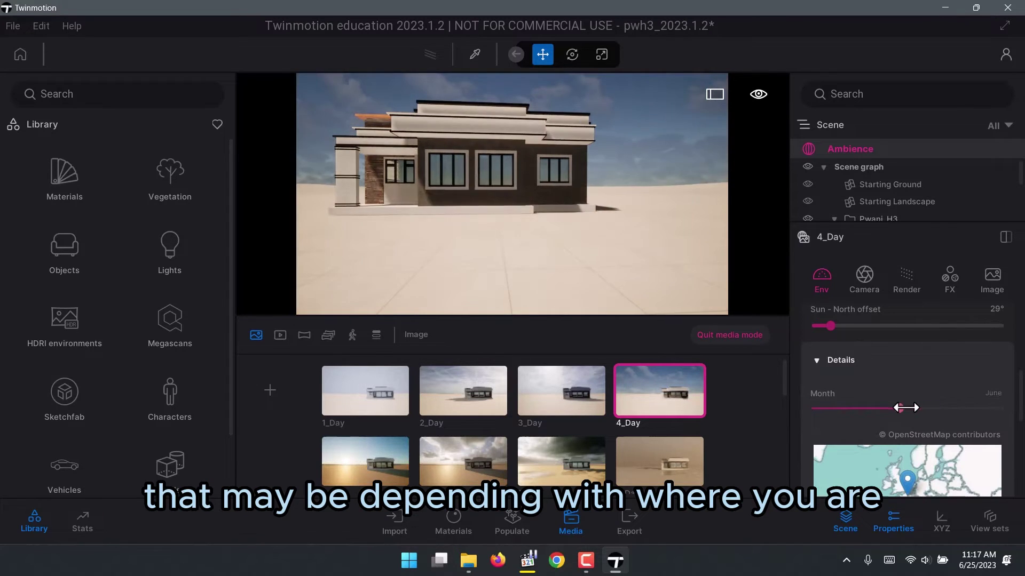
Check the time of day and exposure under Global lighting, and re-enable the HDRI environment
scroll(875, 405, up, 3)
scroll(863, 396, up, 4)
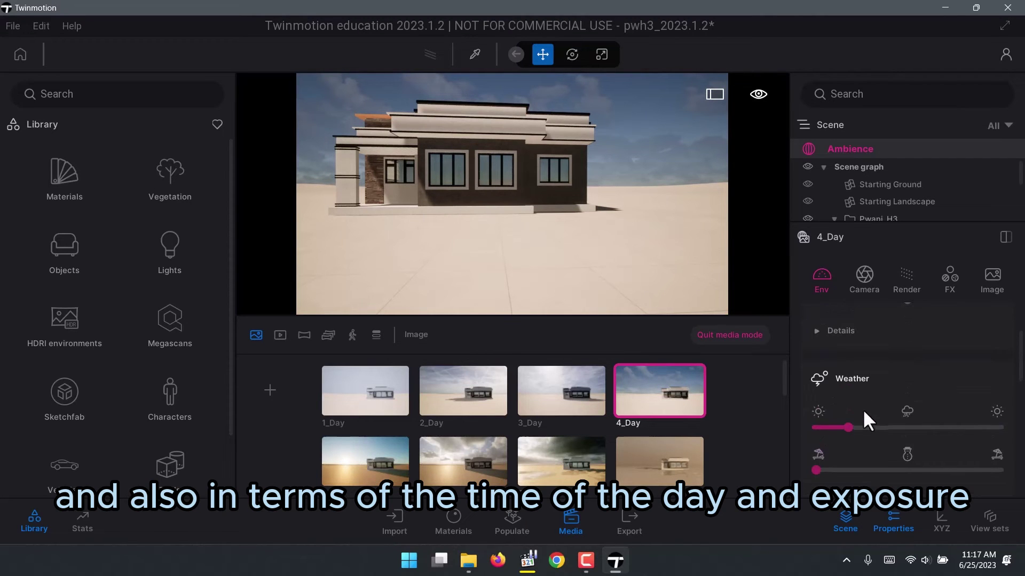
scroll(854, 382, up, 2)
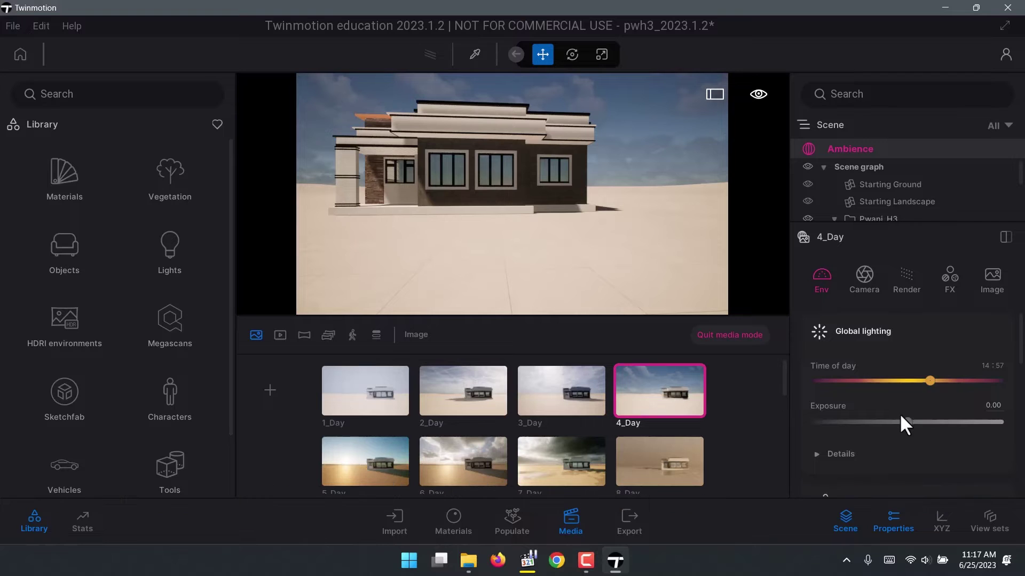
scroll(885, 421, down, 5)
scroll(844, 427, down, 2)
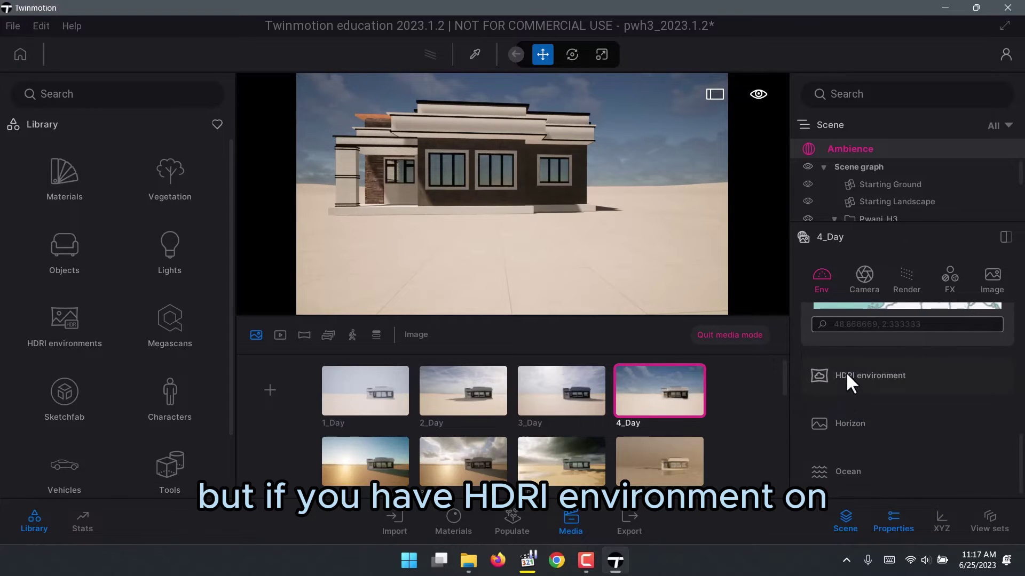
click(813, 414)
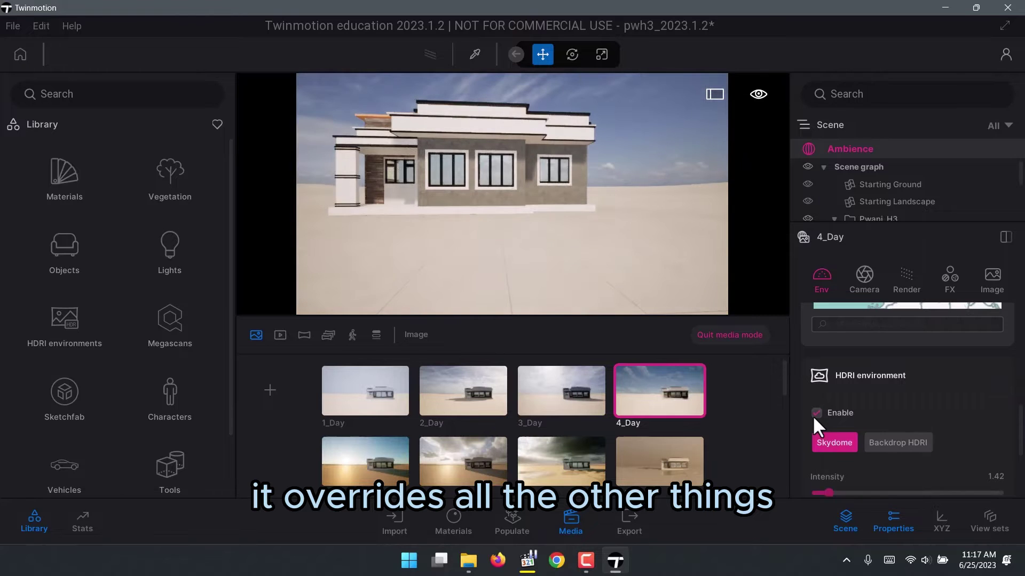
Try an HDRI rotation of 168° and settle on 229° to adjust the sunlight and shadows on the house
scroll(832, 421, down, 2)
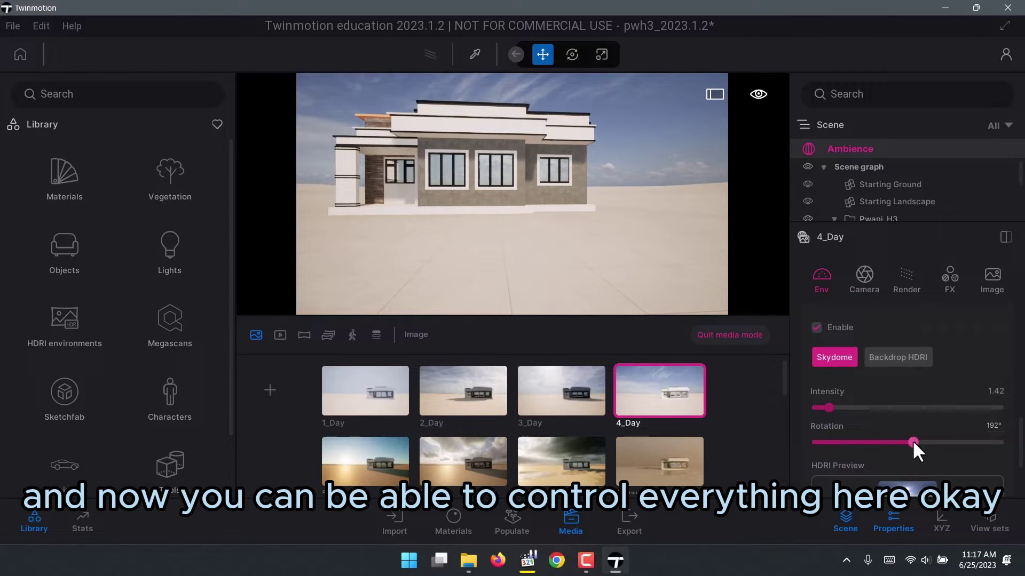
mouse_move(912, 442)
mouse_down()
mouse_move(848, 442)
mouse_move(901, 443)
mouse_up()
mouse_move(667, 410)
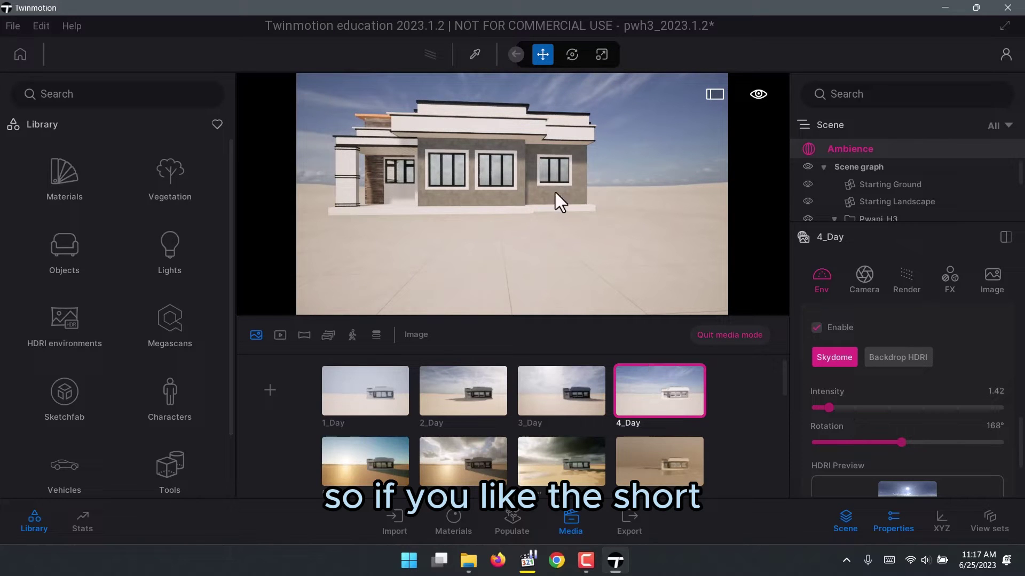
drag(901, 442, 932, 444)
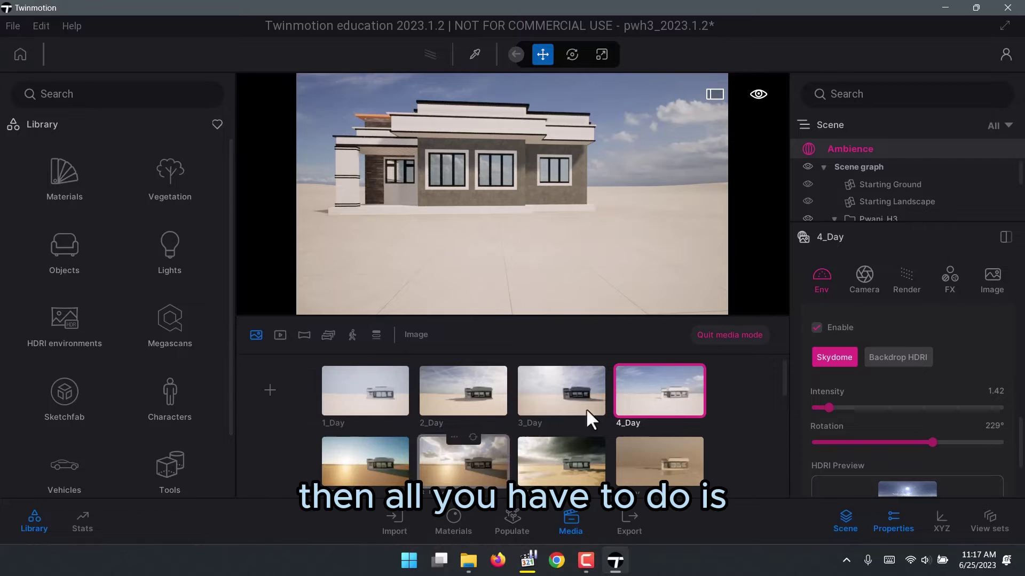
Create a new media image from the current front view, and orbit to the house's side corner to create a second one
mouse_move(667, 396)
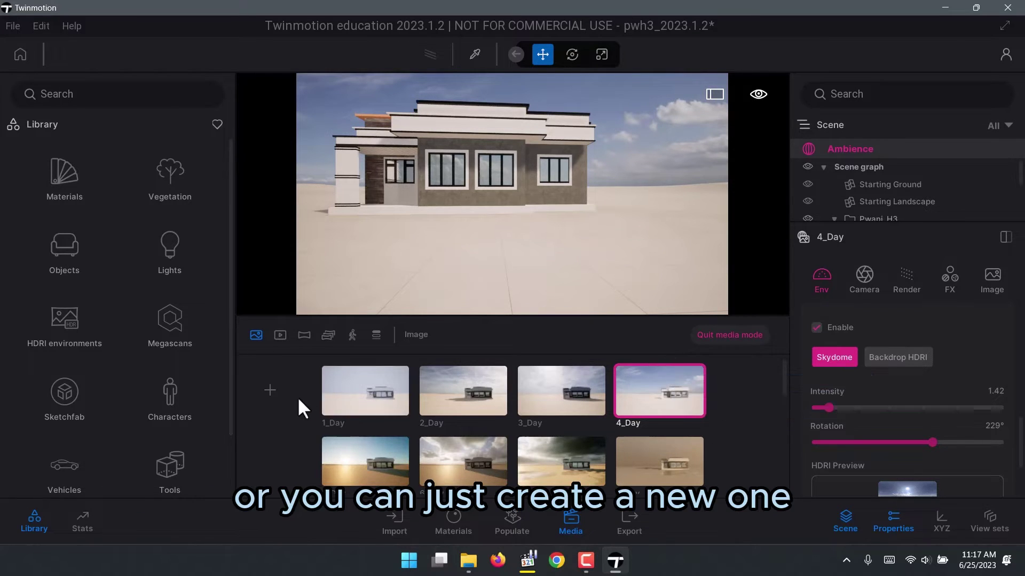
click(267, 394)
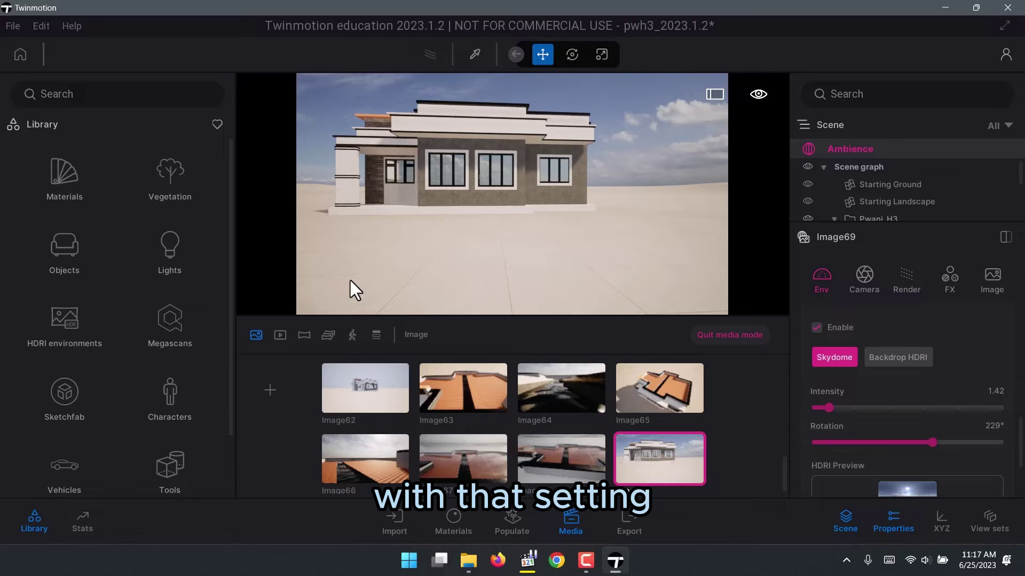
drag(526, 222, 473, 233)
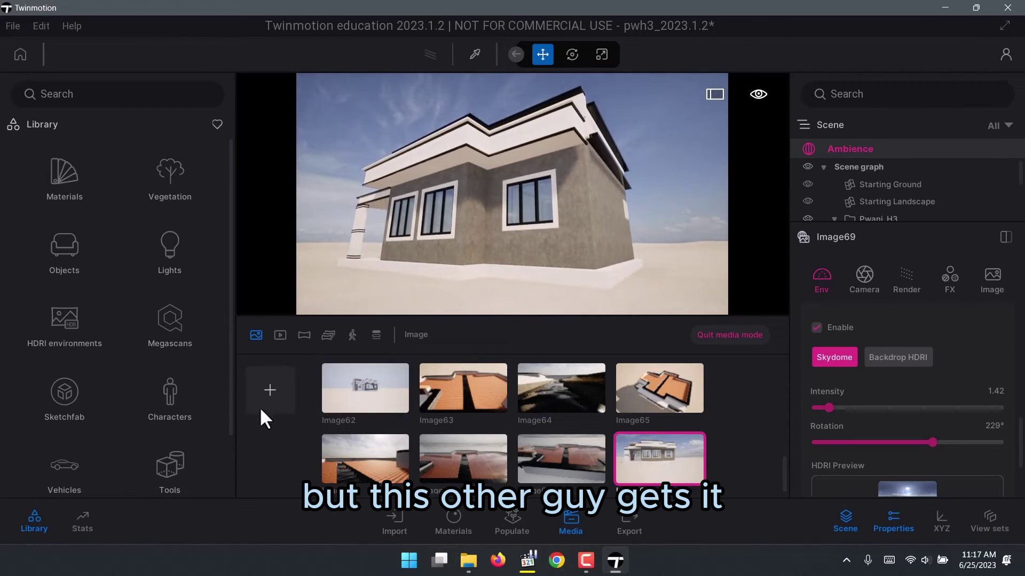
Preview the ready-made images 5_Day, 6_Day, 7_Day and 8_Day, return to 5_Day, and leave 7_Day active
scroll(563, 394, up, 10)
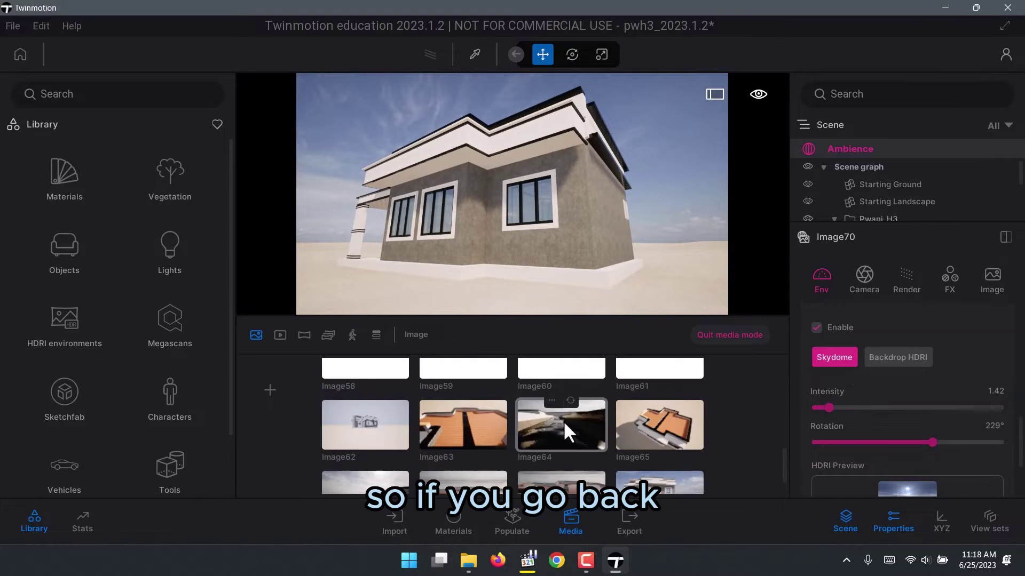
scroll(593, 424, up, 5)
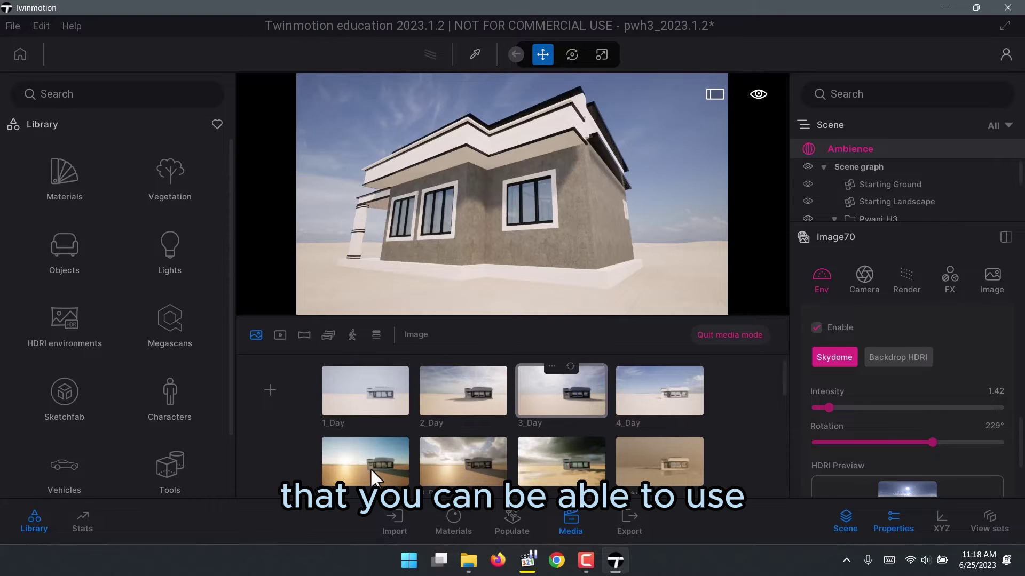
click(370, 468)
click(444, 469)
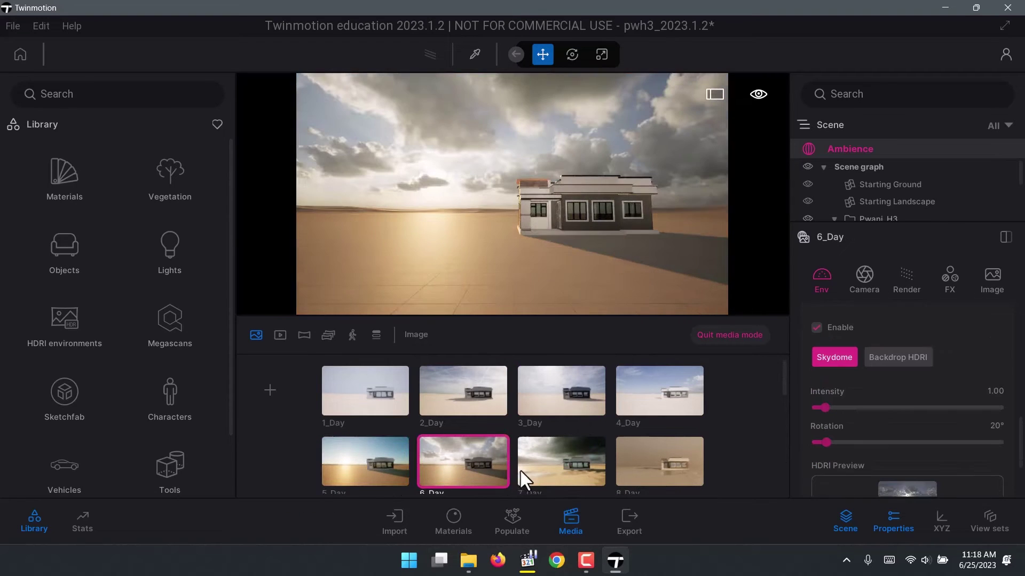
click(531, 475)
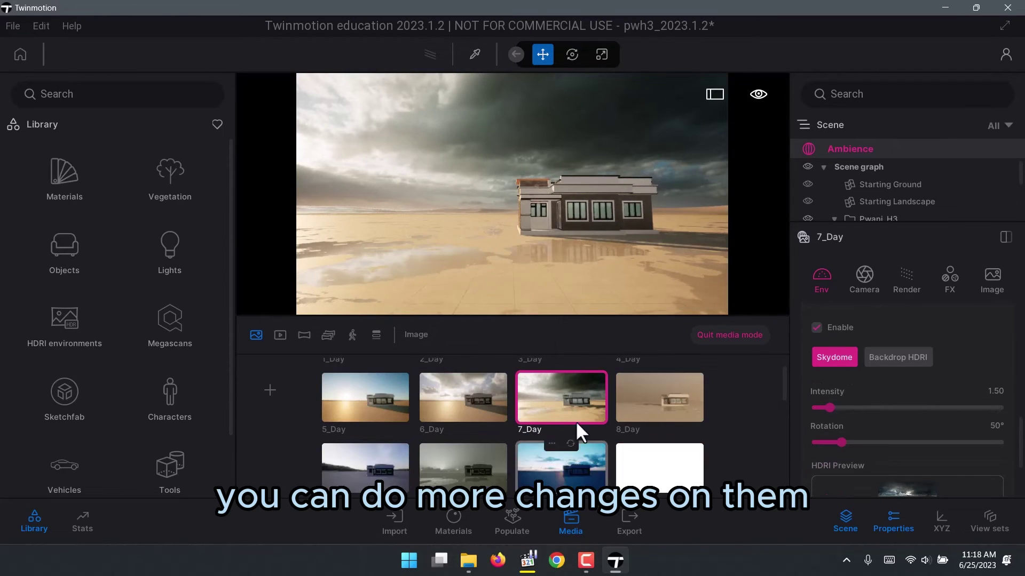
click(641, 389)
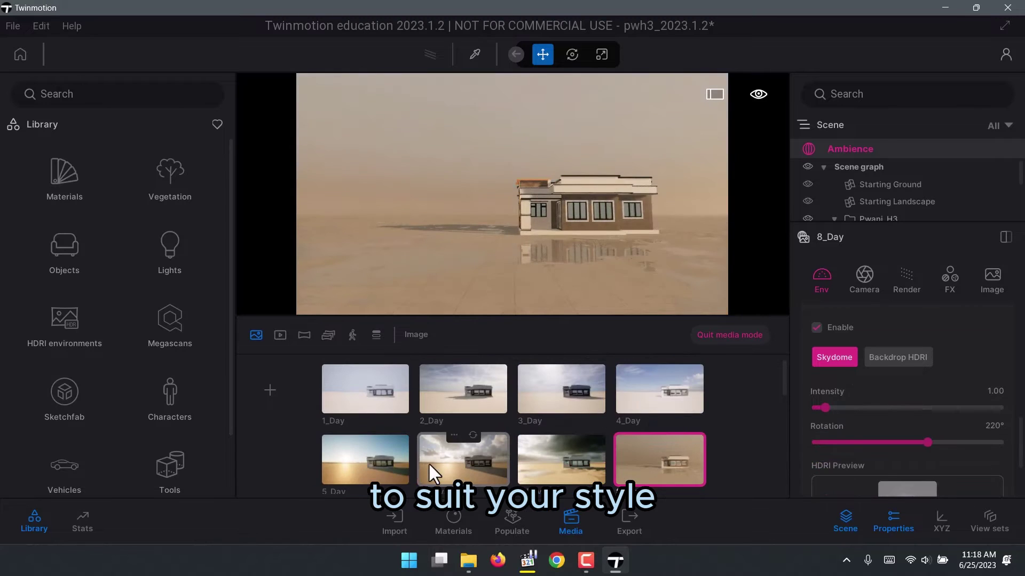
click(376, 467)
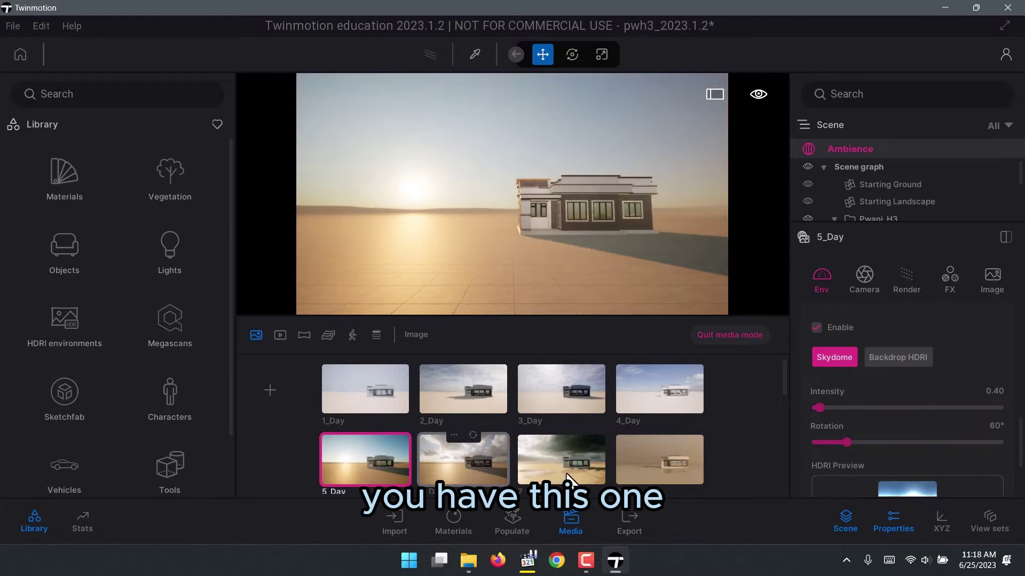
click(587, 470)
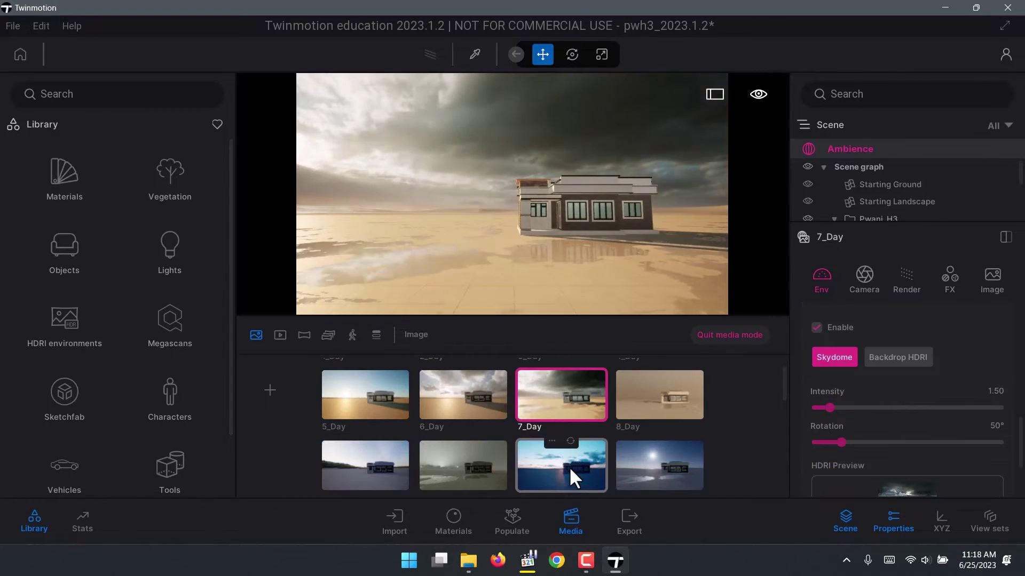
Preview the 12_Night image, and open 14_Night to increase its HDRI rotation and intensity with the house viewed up close
click(667, 470)
scroll(655, 468, down, 1)
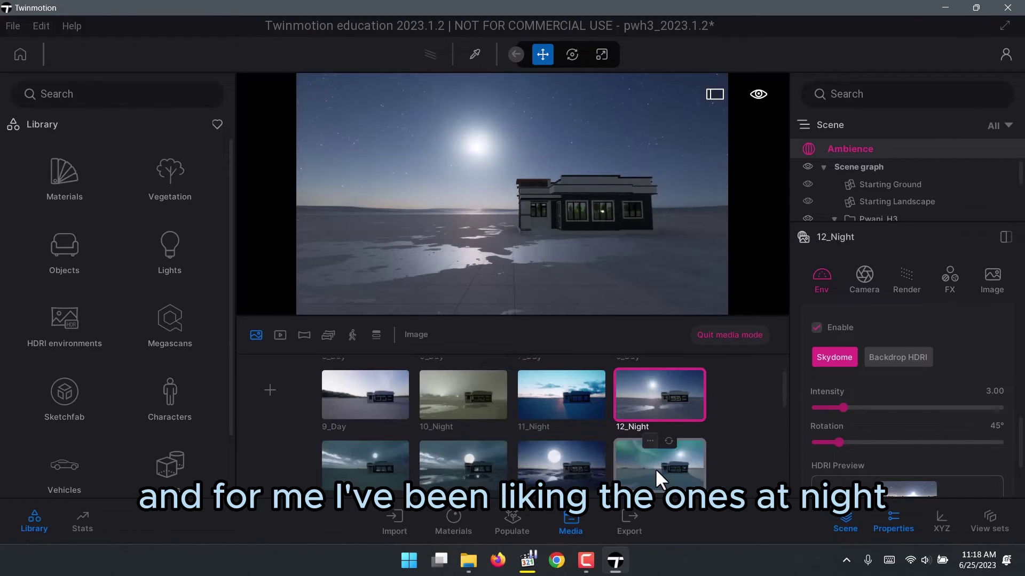
click(437, 466)
scroll(542, 195, up, 5)
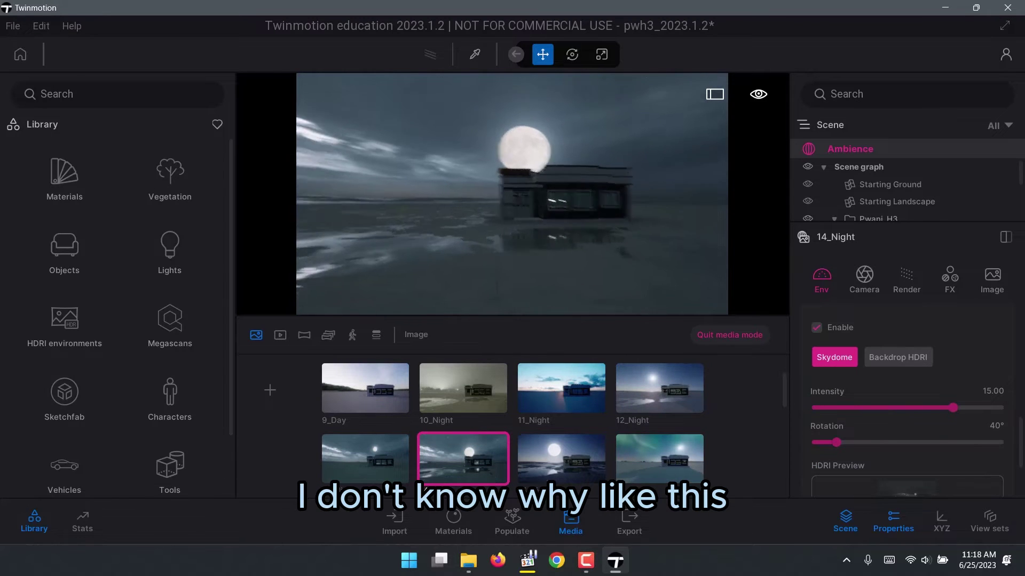
scroll(504, 207, down, 3)
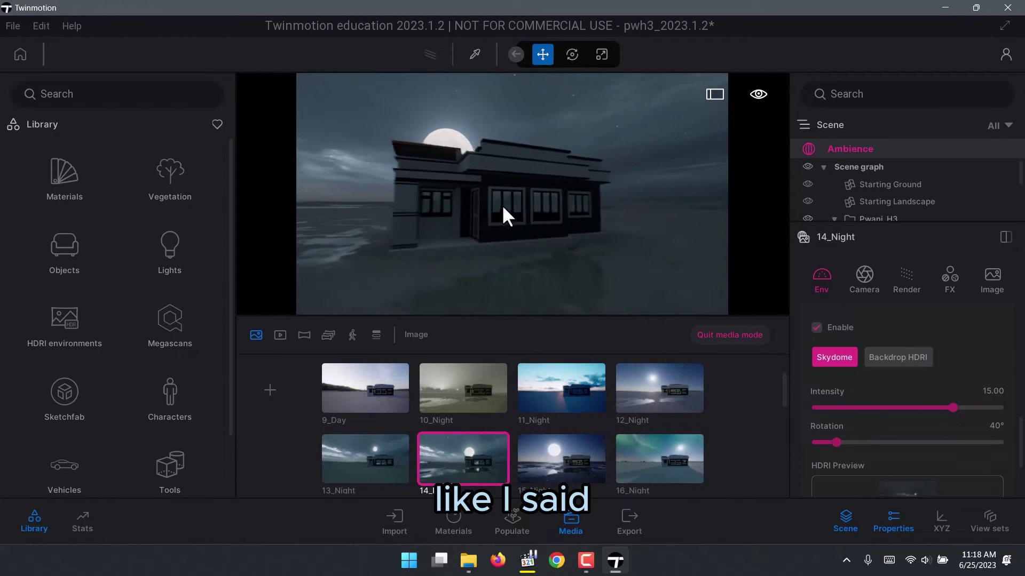
drag(835, 441, 931, 453)
drag(953, 408, 1016, 416)
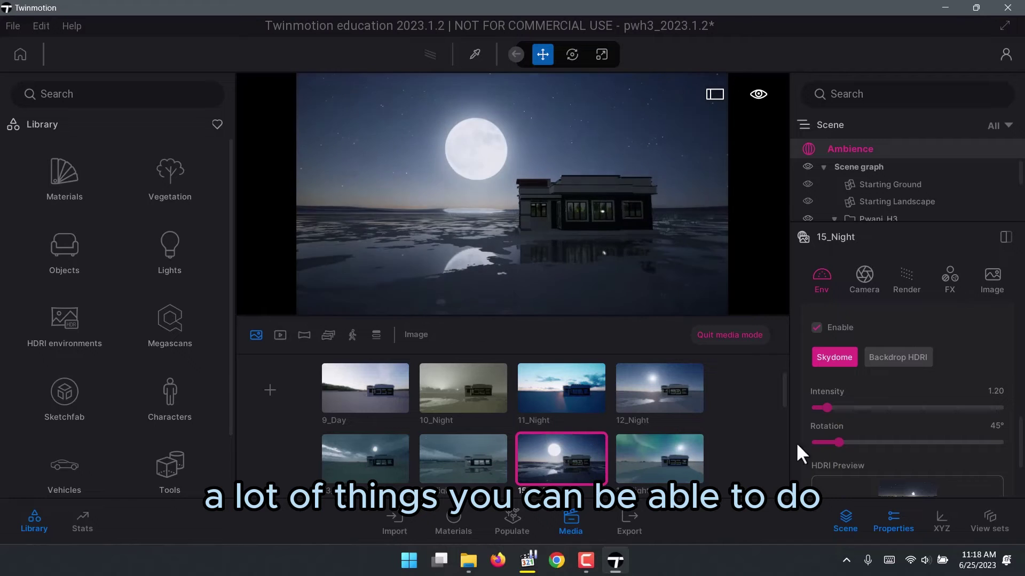
Set the HDRI rotation of the 15_Night image to 254° and its intensity to 4.04
drag(663, 201, 518, 243)
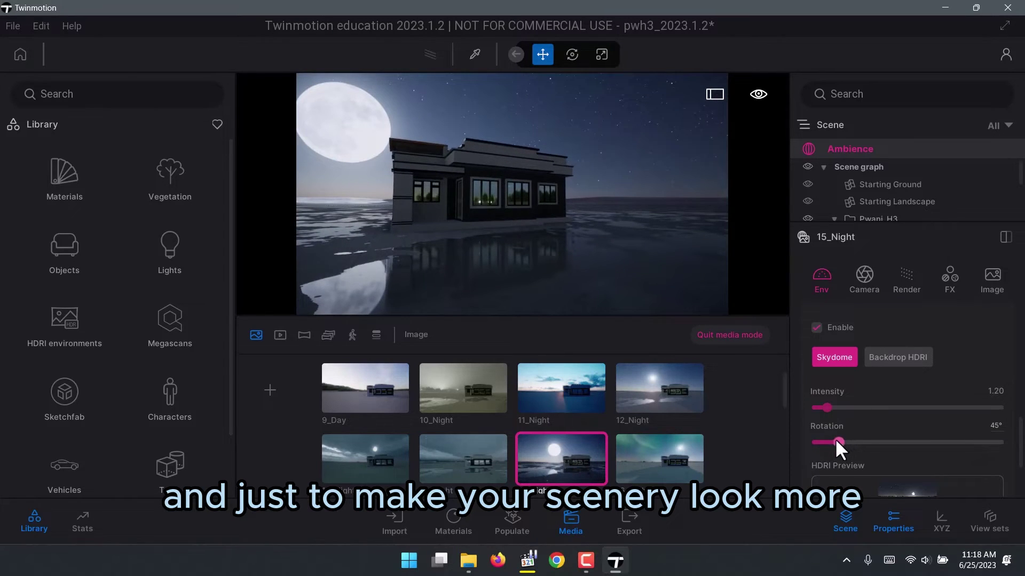
drag(838, 442, 945, 442)
drag(826, 407, 852, 405)
Refresh the 15_Night image from a close-up beside the front windows, and reframe the whole front corner to refresh it again
drag(446, 243, 553, 278)
mouse_move(566, 437)
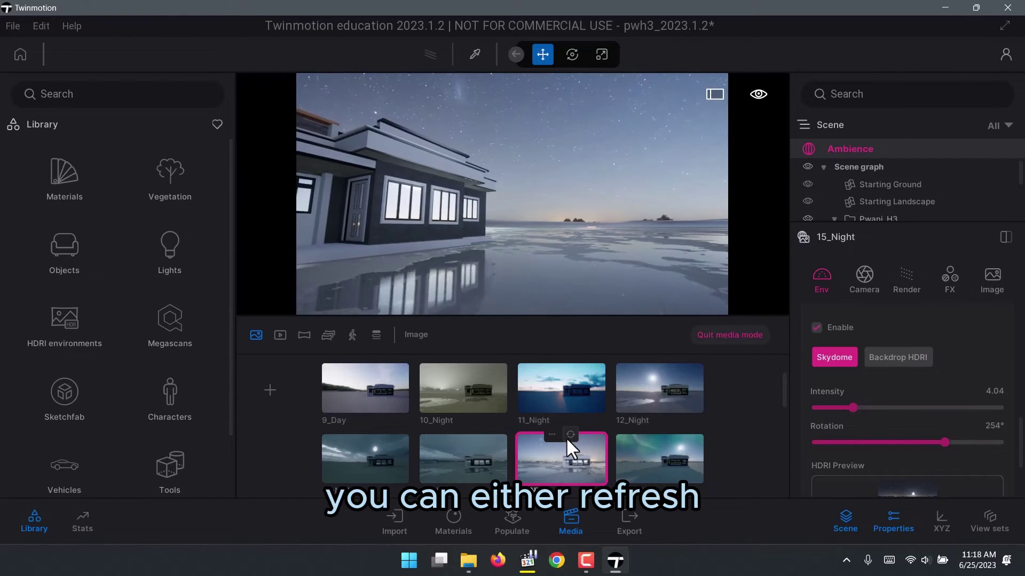
click(570, 433)
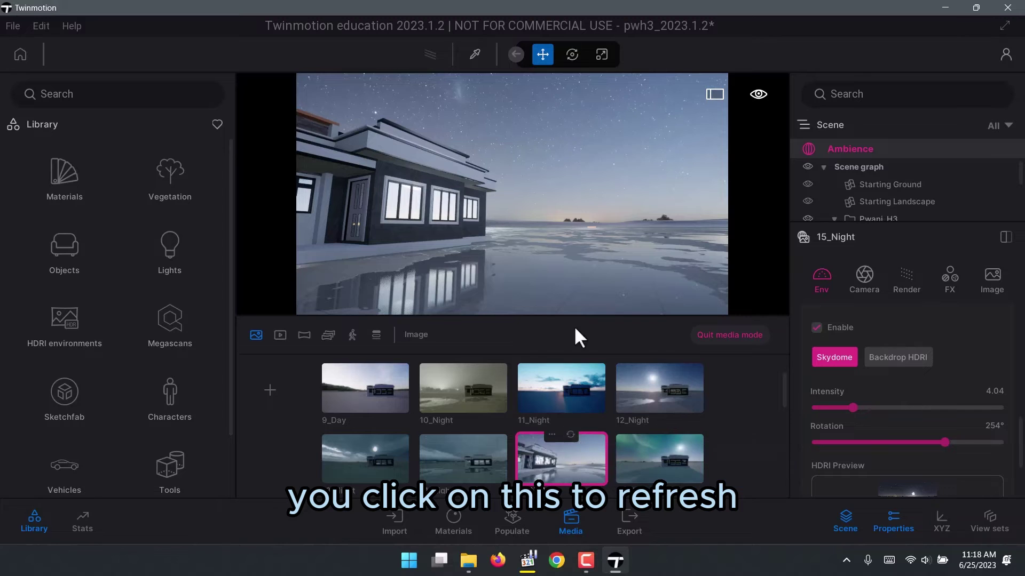
drag(565, 170, 546, 159)
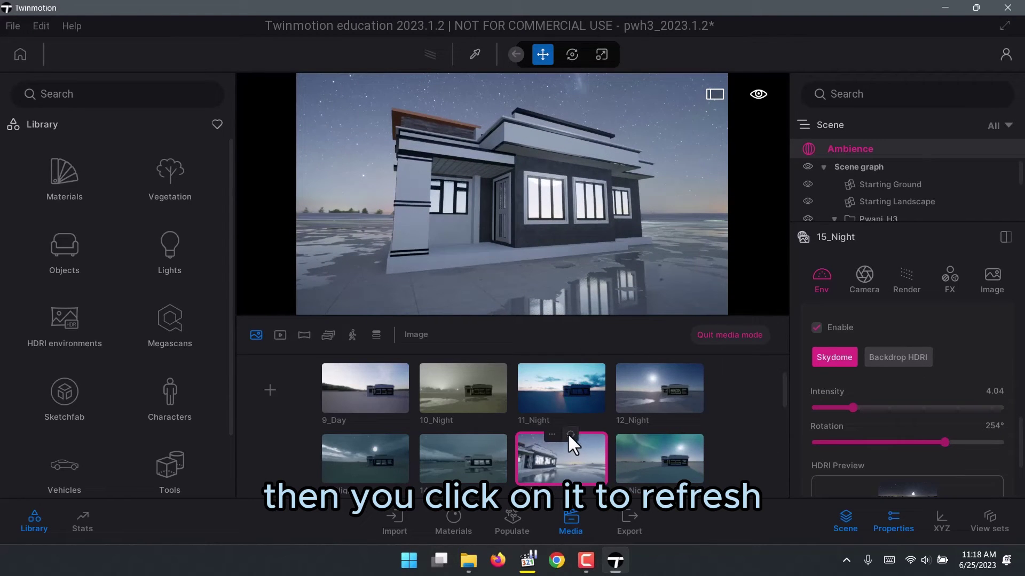
click(570, 433)
Preview the ready-made image 17_Night_City and browse the remaining sunrise templates and custom images
mouse_move(518, 152)
mouse_down()
mouse_move(496, 158)
mouse_move(507, 197)
mouse_move(501, 233)
mouse_move(523, 170)
mouse_up()
scroll(552, 457, down, 2)
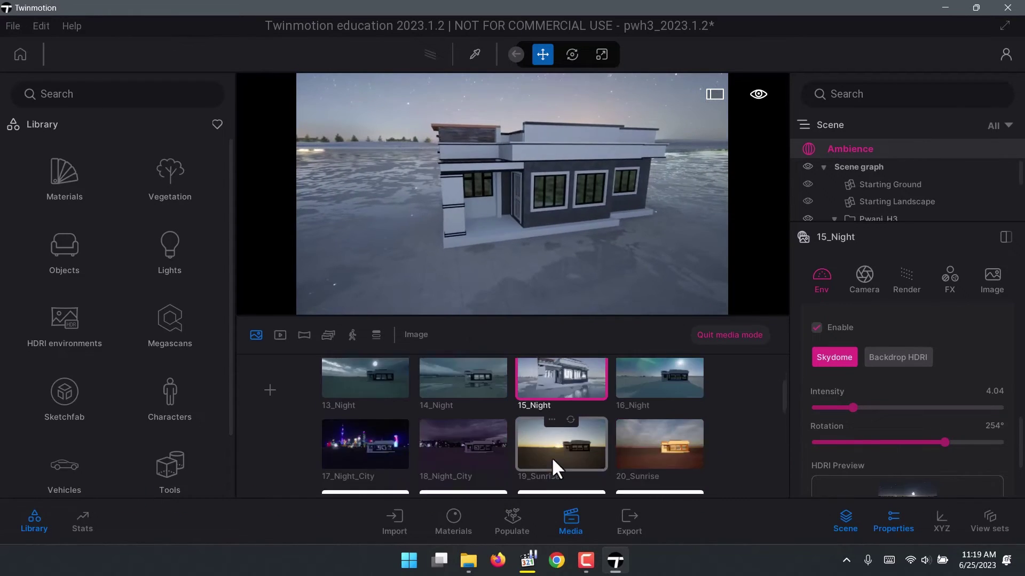
click(373, 448)
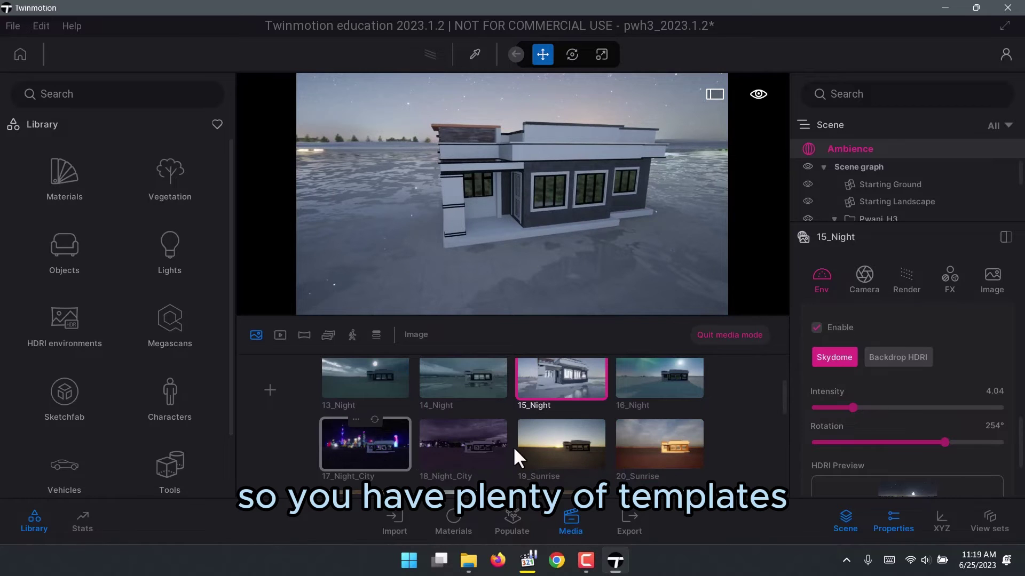
scroll(534, 451, down, 5)
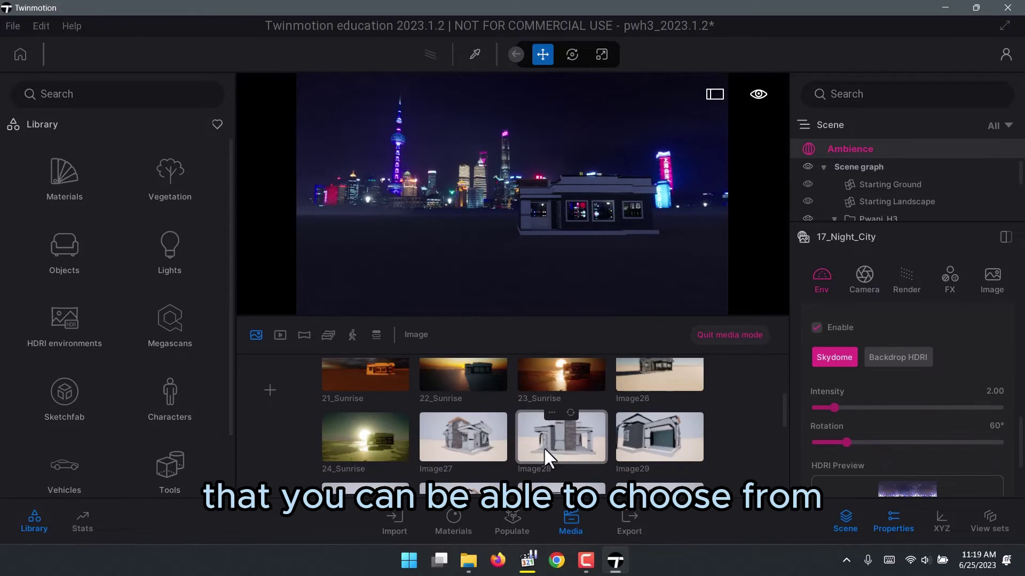
scroll(535, 449, down, 5)
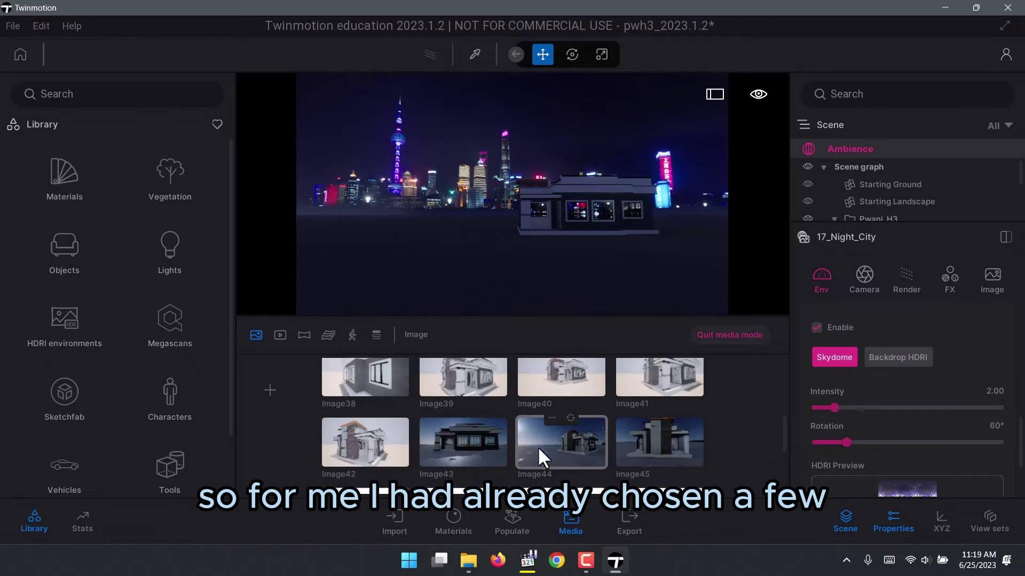
Preview the previously created night shots Image43, Image44, Image51 and Image53
click(472, 401)
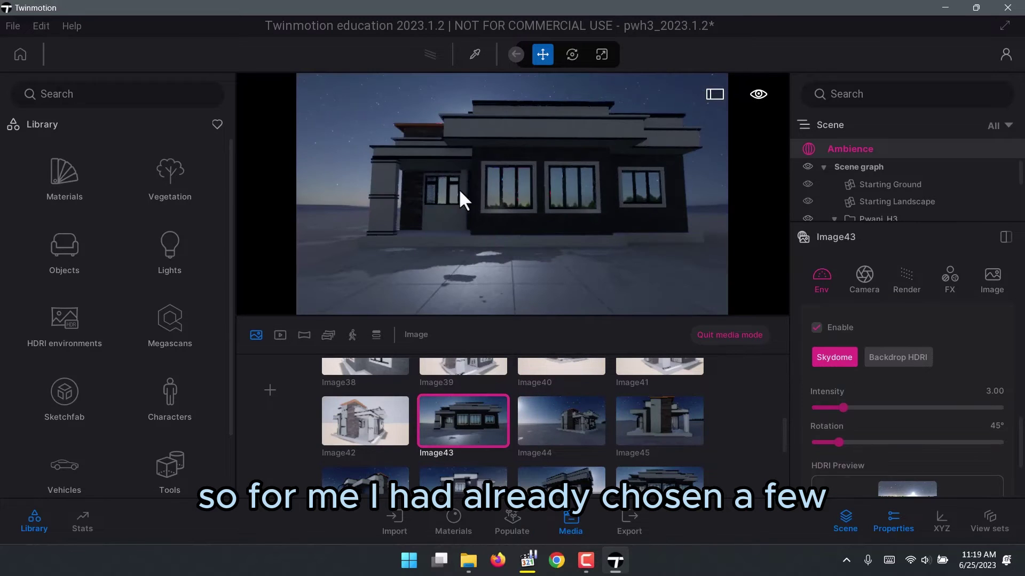
click(561, 427)
scroll(561, 428, down, 2)
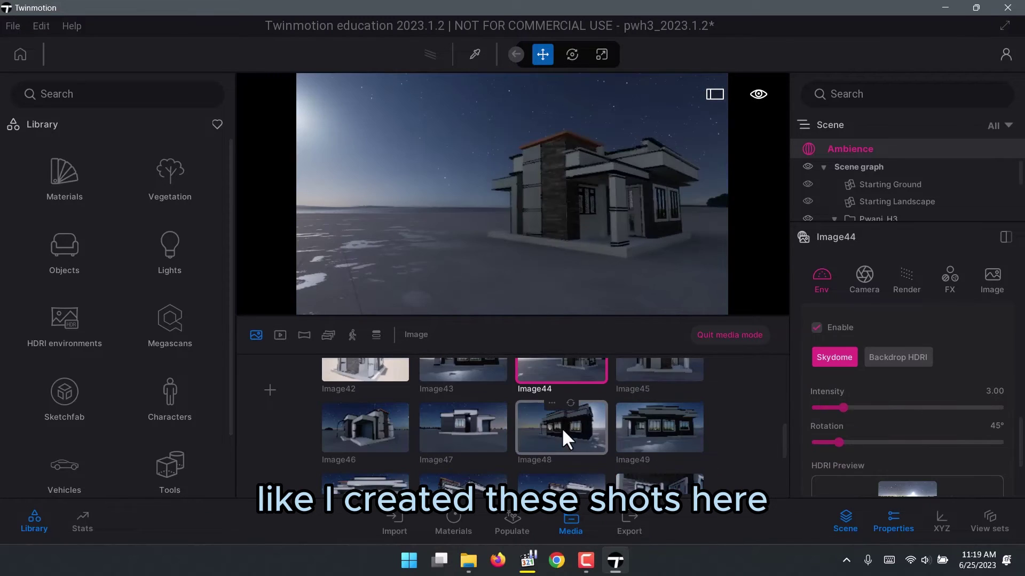
scroll(497, 447, down, 1)
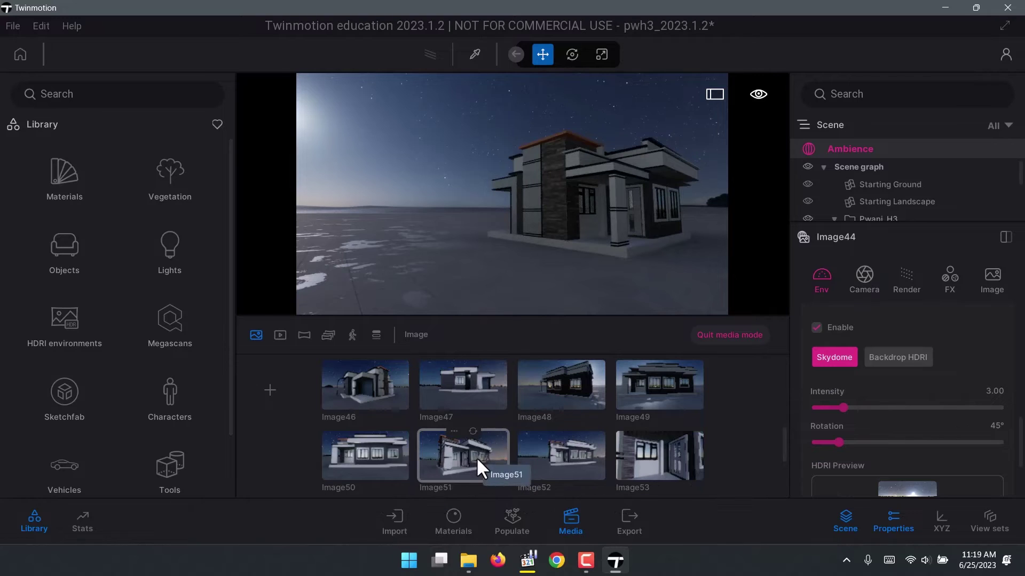
click(476, 457)
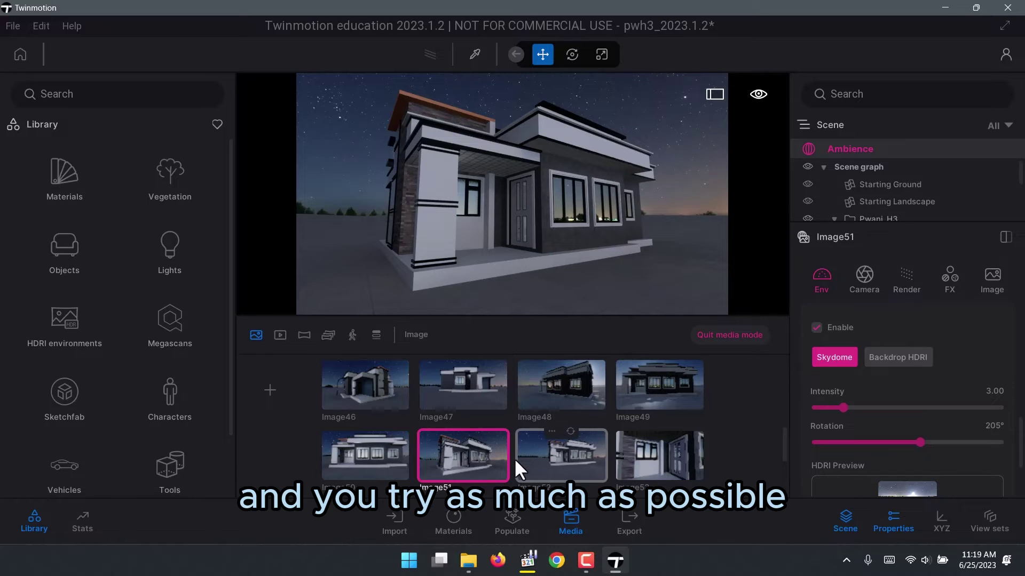
click(626, 437)
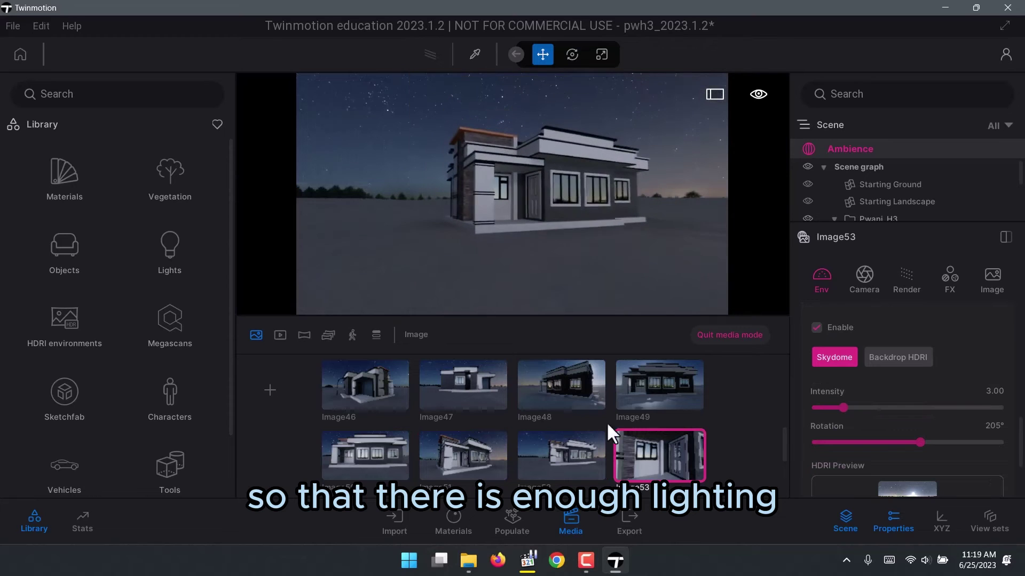
Preview the night shots Image55 and Image60, and open the export settings
scroll(610, 475, down, 2)
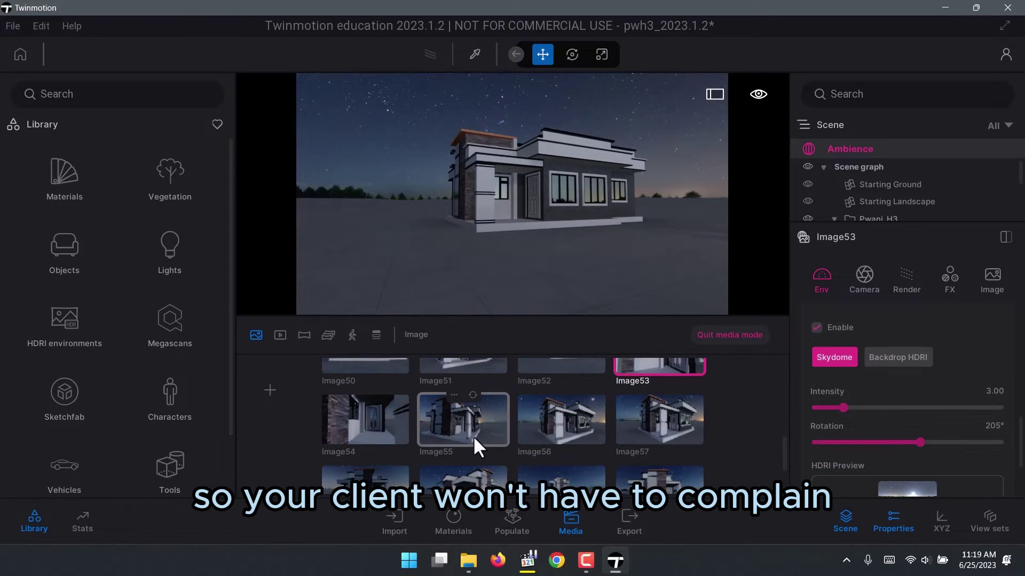
click(473, 436)
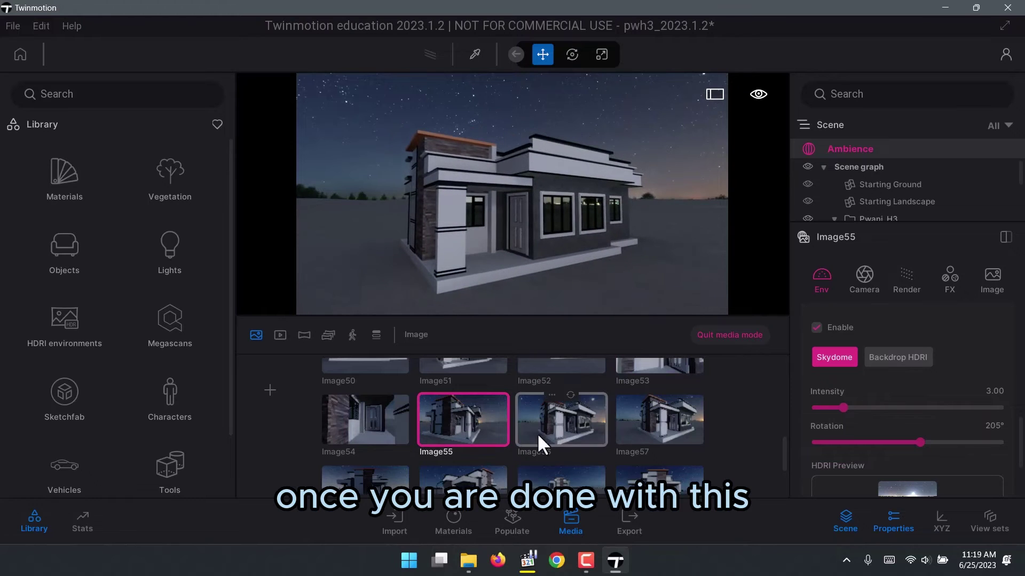
scroll(545, 427, down, 1)
click(603, 408)
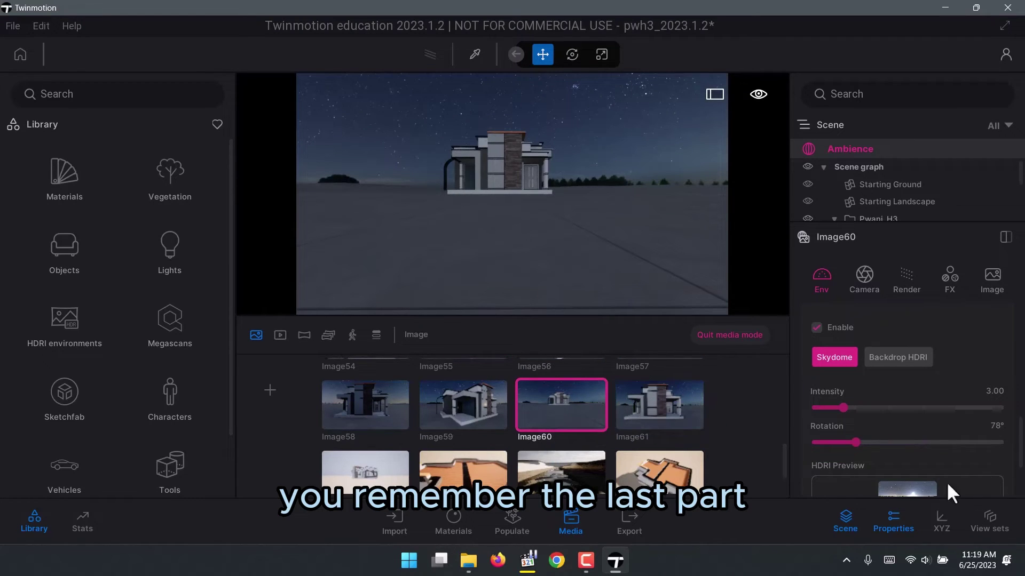
scroll(880, 470, down, 3)
click(632, 521)
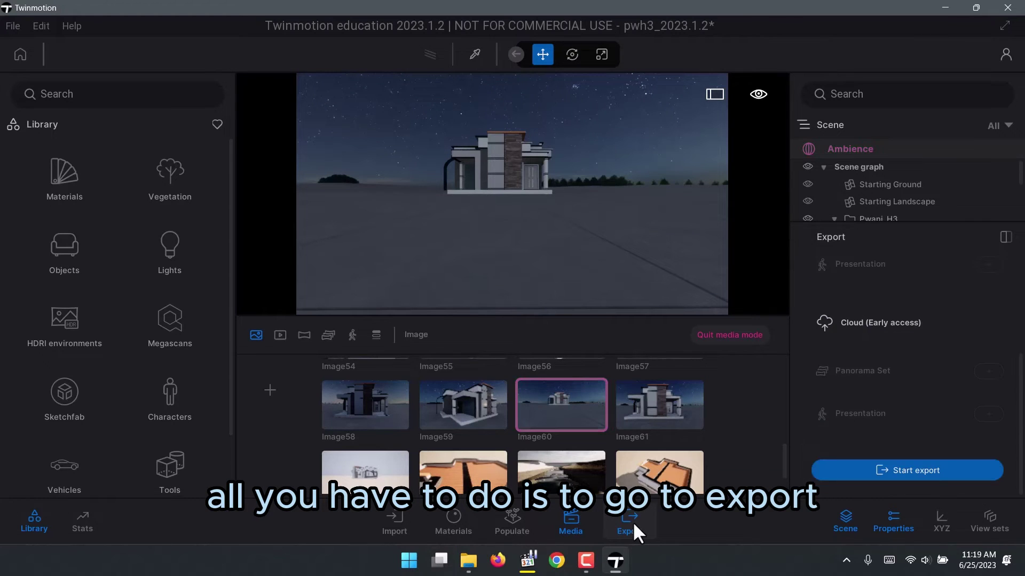
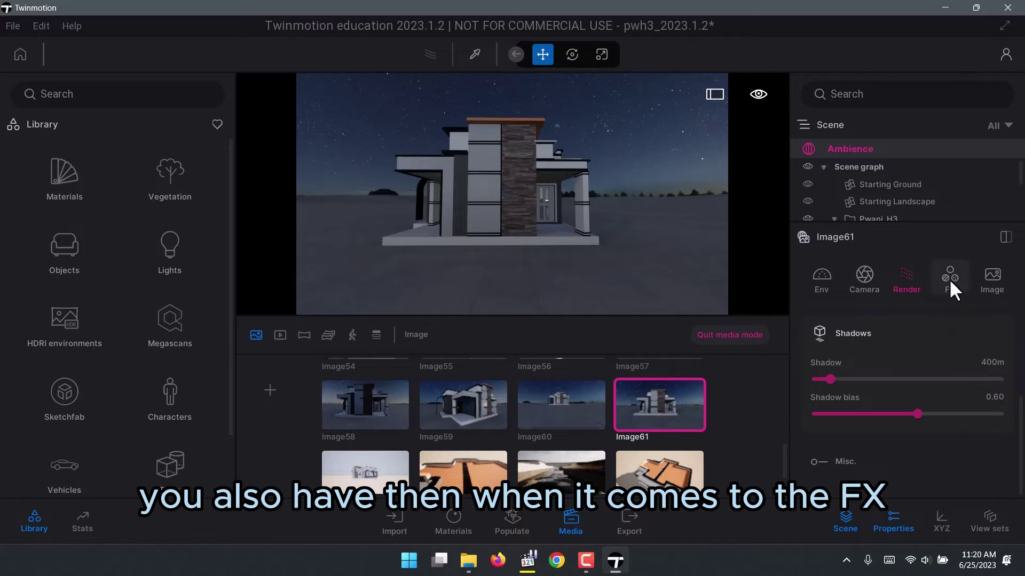
Examine the FX settings of Image61, including saturation, color gradient, filter and clay render
click(949, 278)
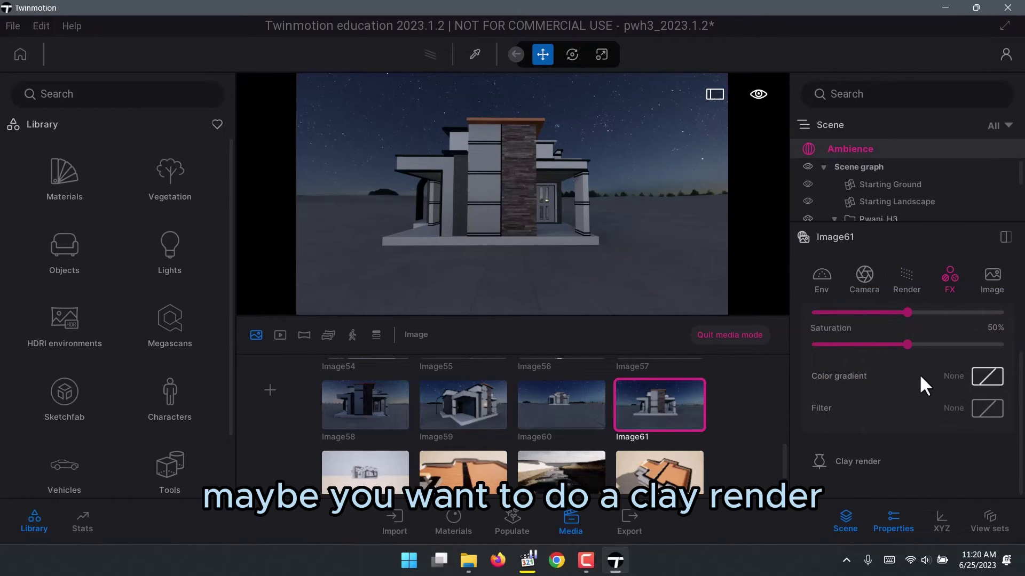
scroll(904, 376, up, 1)
scroll(904, 376, down, 1)
scroll(903, 376, up, 1)
scroll(903, 376, down, 1)
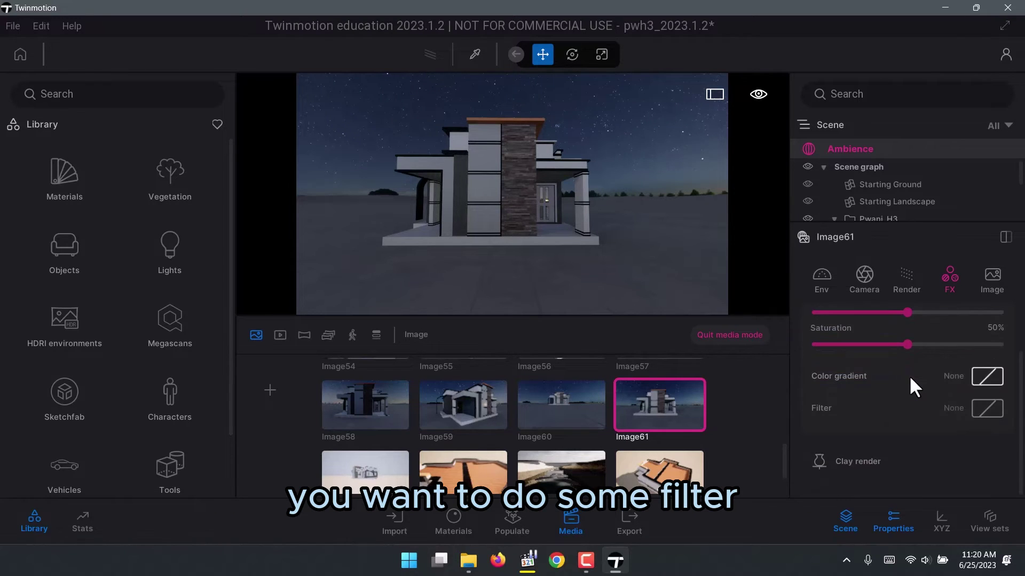
Try the Blueprint 1, Cross Stitch, Hidden Line 1 and Hidden Line 2 filters on Image61, and return to Hidden Line 1
click(987, 407)
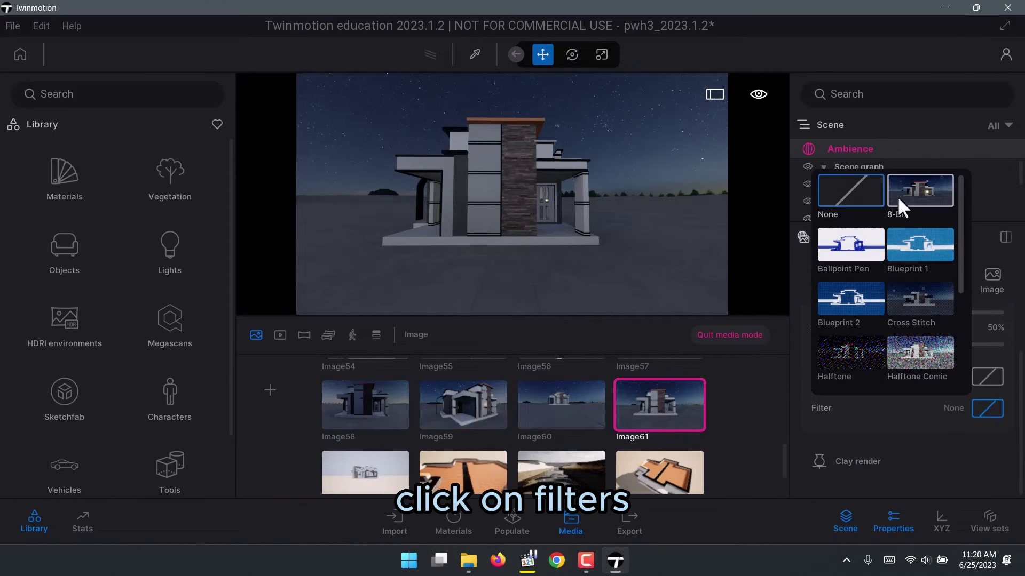
click(912, 245)
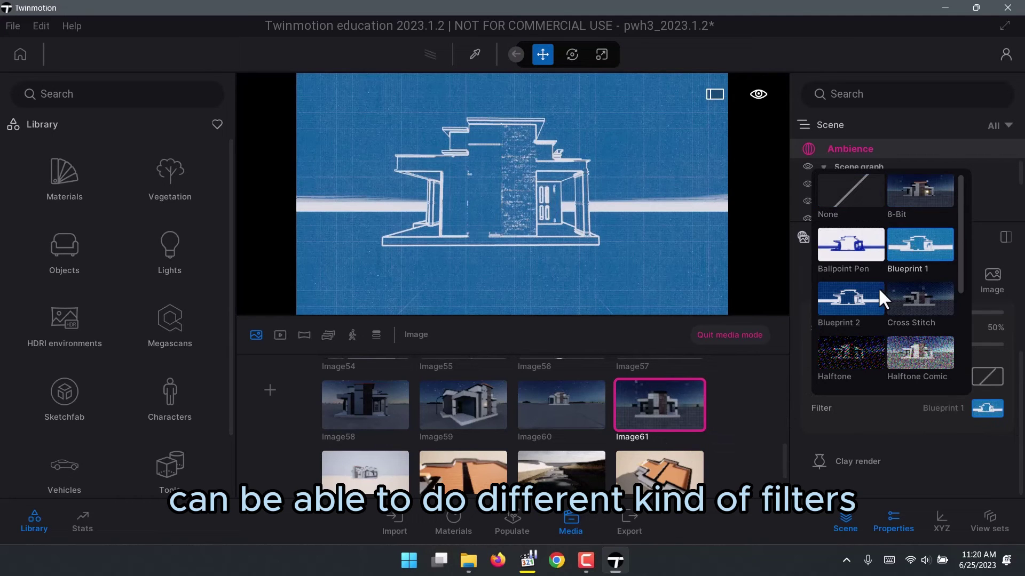
click(921, 297)
scroll(921, 318, down, 2)
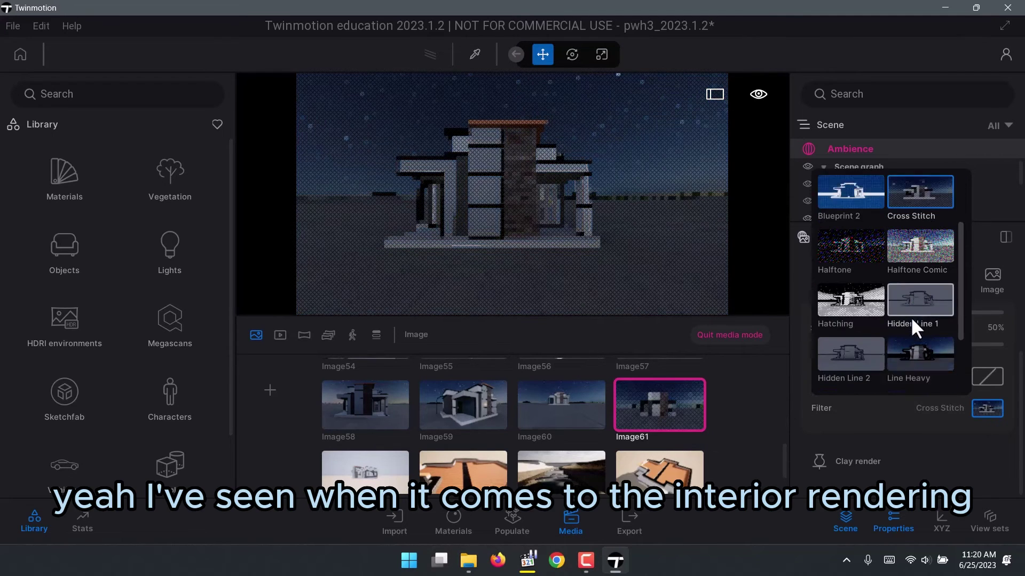
scroll(910, 316, down, 1)
click(914, 286)
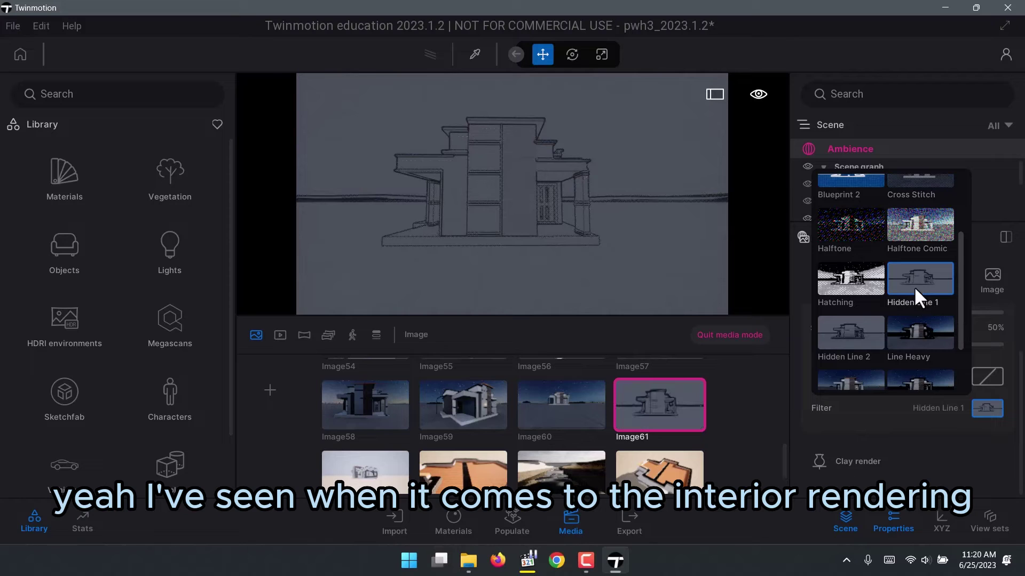
click(867, 333)
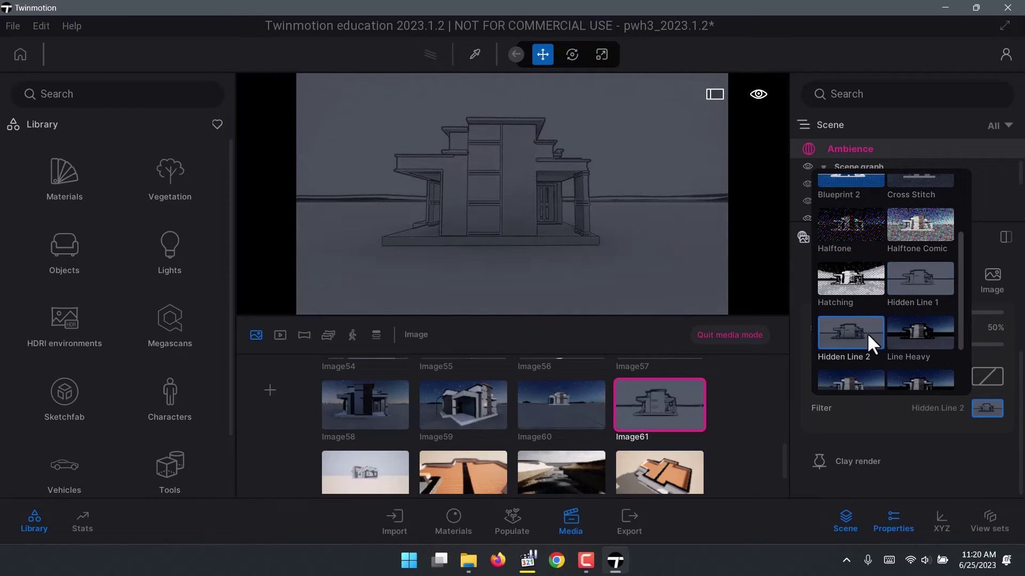
click(910, 283)
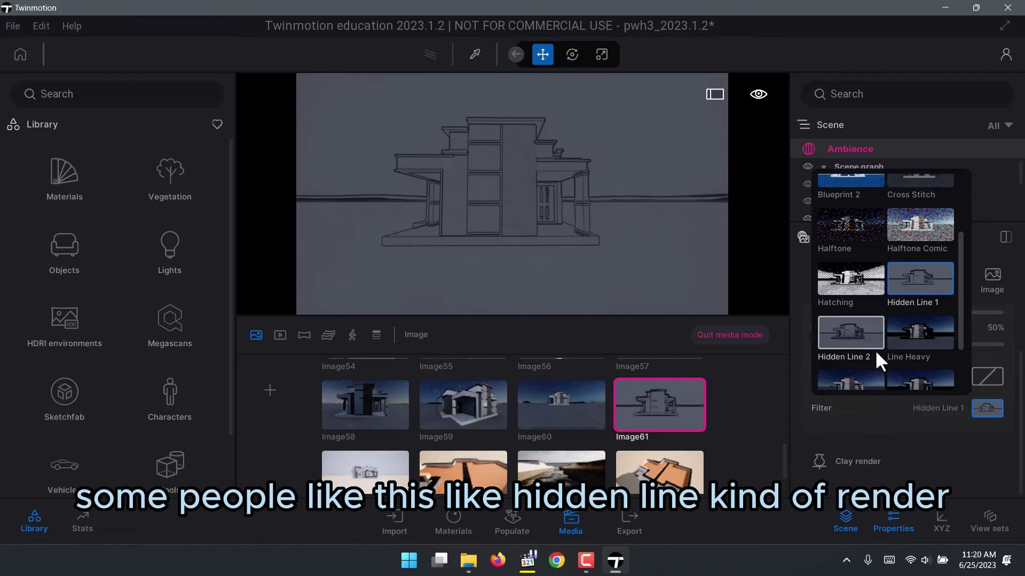
Try the Line Heavy, Hatching and Halftone Comic filters on Image61
scroll(880, 342, down, 2)
click(921, 295)
scroll(868, 344, down, 1)
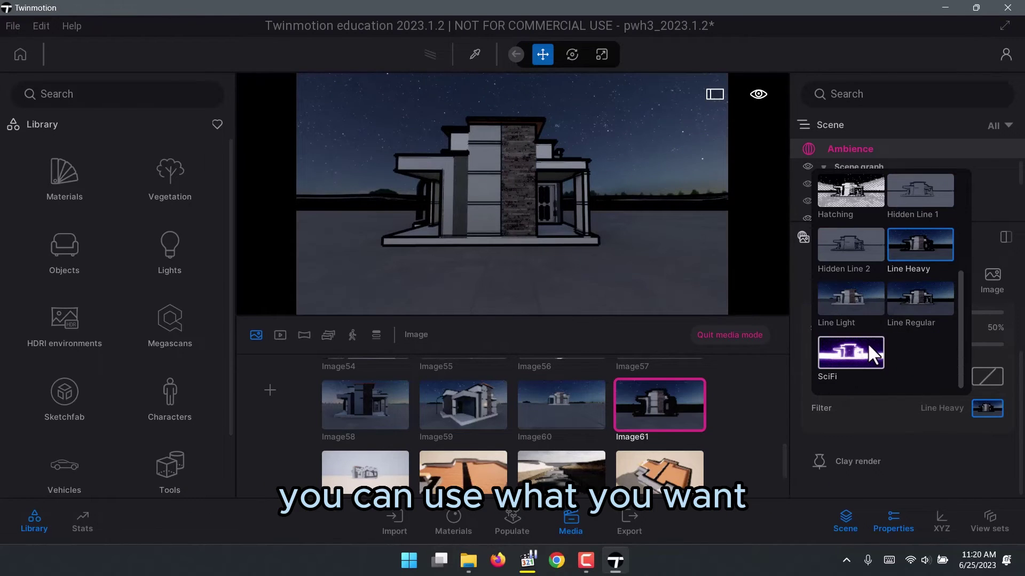
click(865, 235)
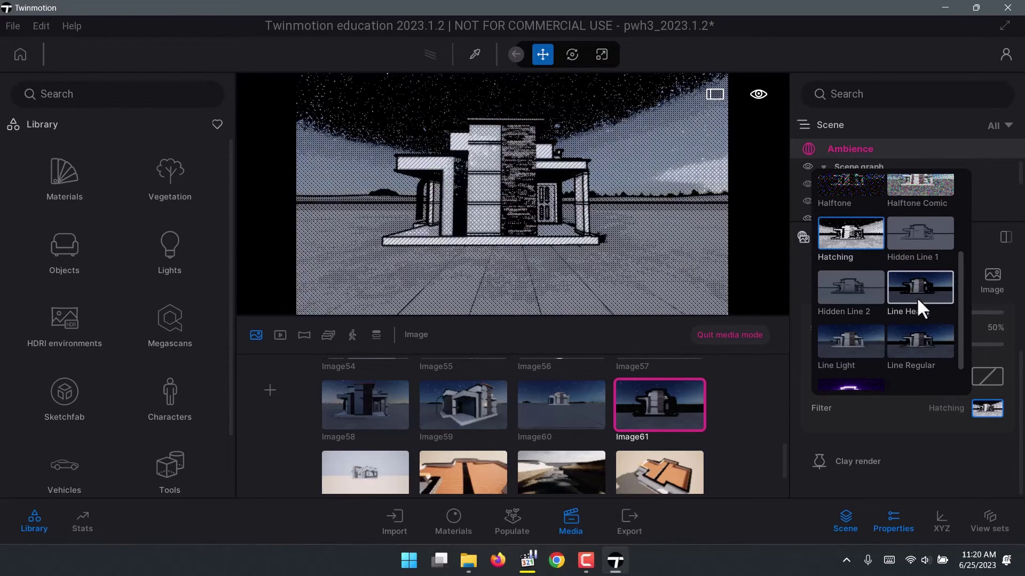
scroll(917, 293, up, 3)
click(918, 266)
scroll(919, 287, up, 1)
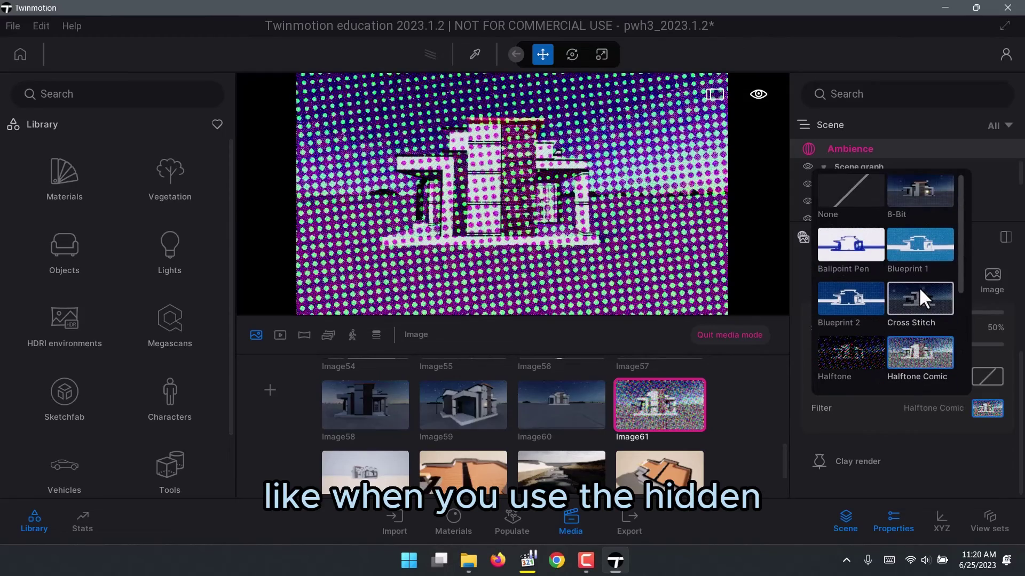
Apply the Hidden Line 1 filter to Image61 for a sketch-like render
scroll(929, 305, up, 2)
scroll(929, 305, down, 2)
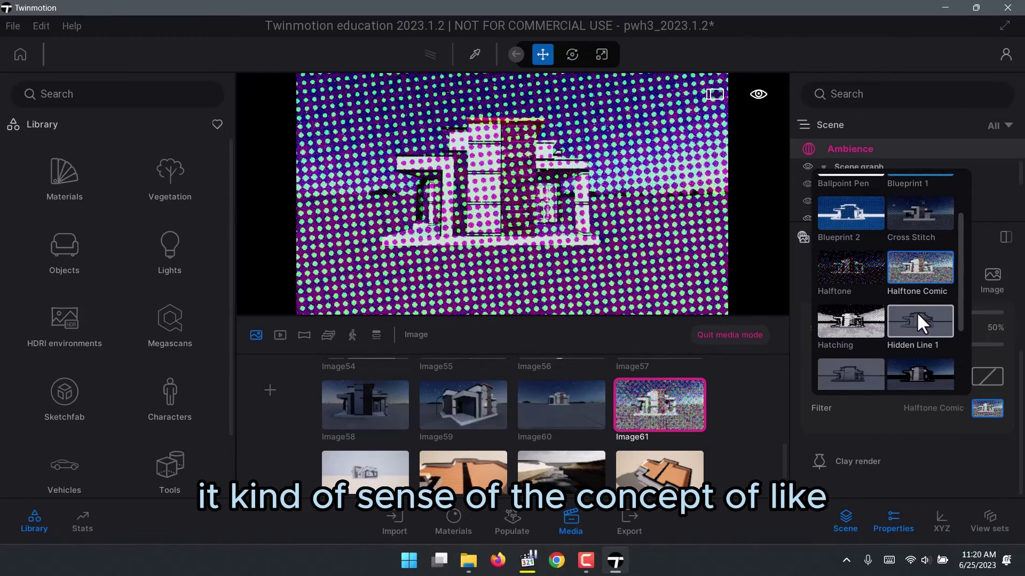
click(917, 311)
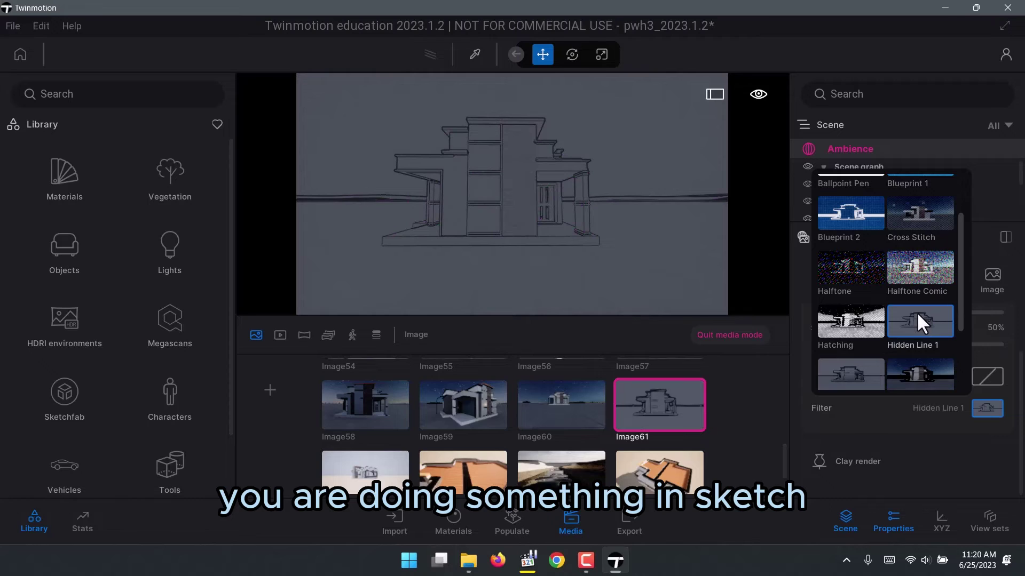
Try the Hatching filter on Image61 and return to Hidden Line 1
click(832, 313)
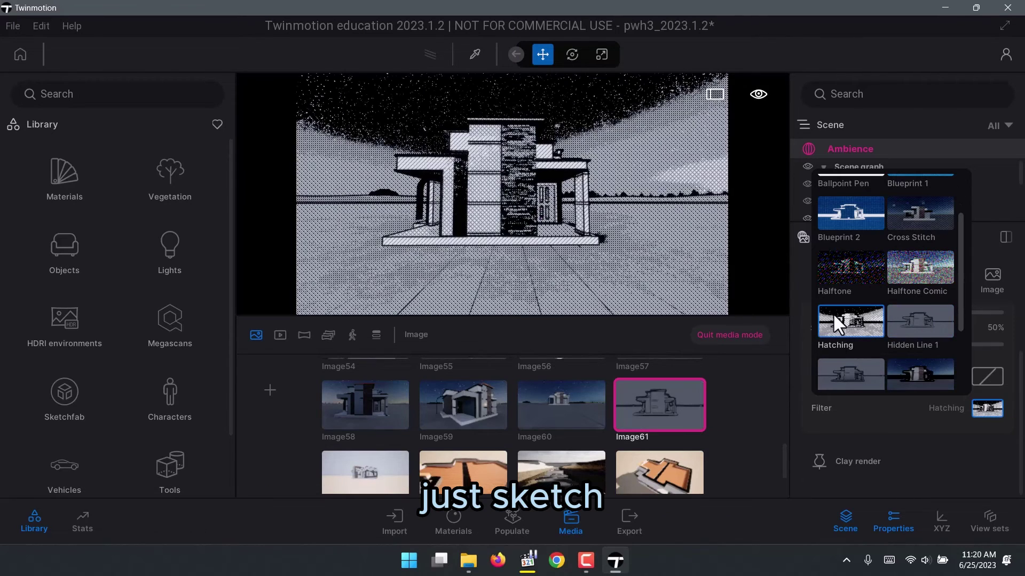
click(915, 310)
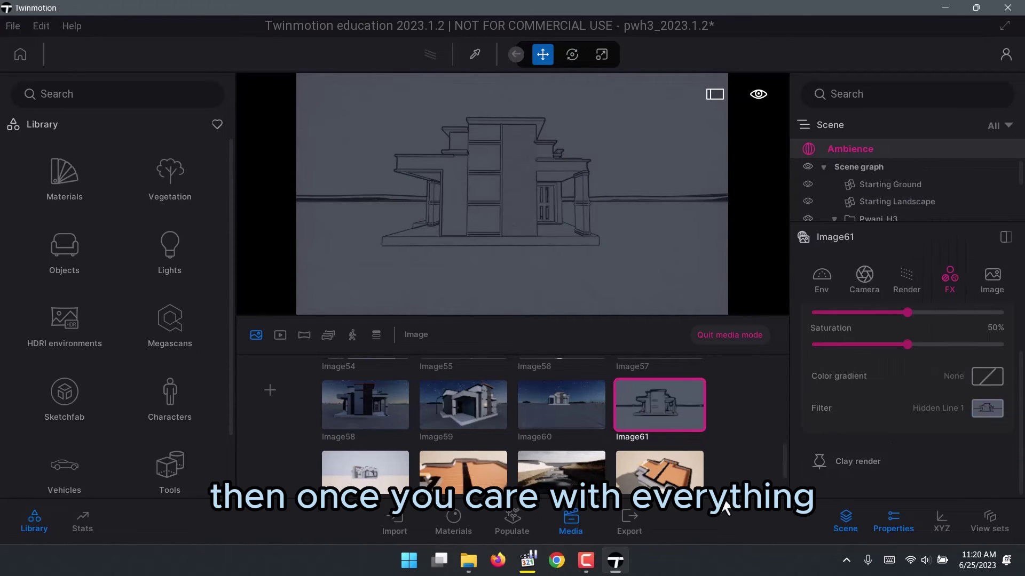
Examine the output size options for Image61, from Full HD upwards, without changing the format
click(990, 283)
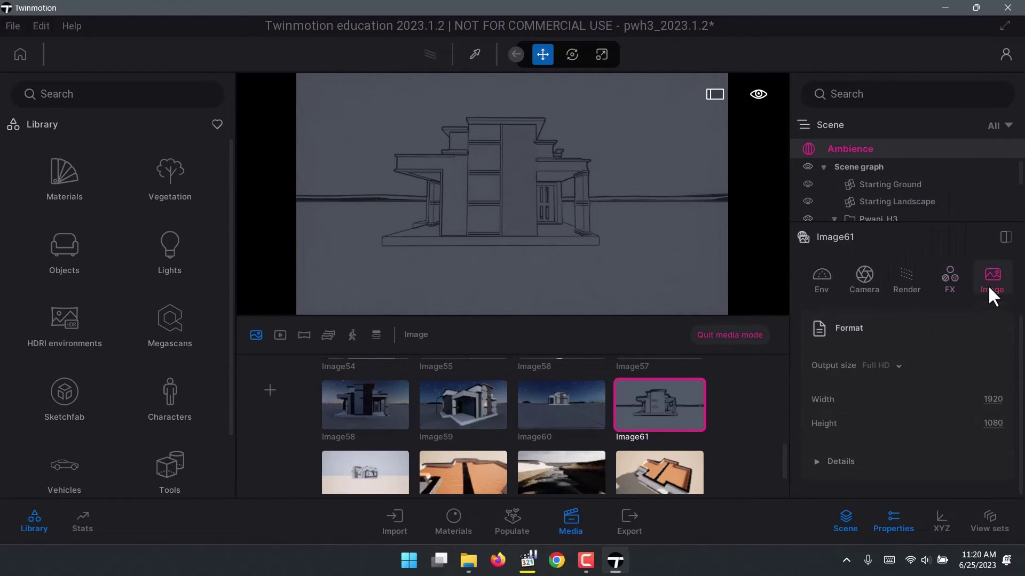
scroll(755, 426, down, 2)
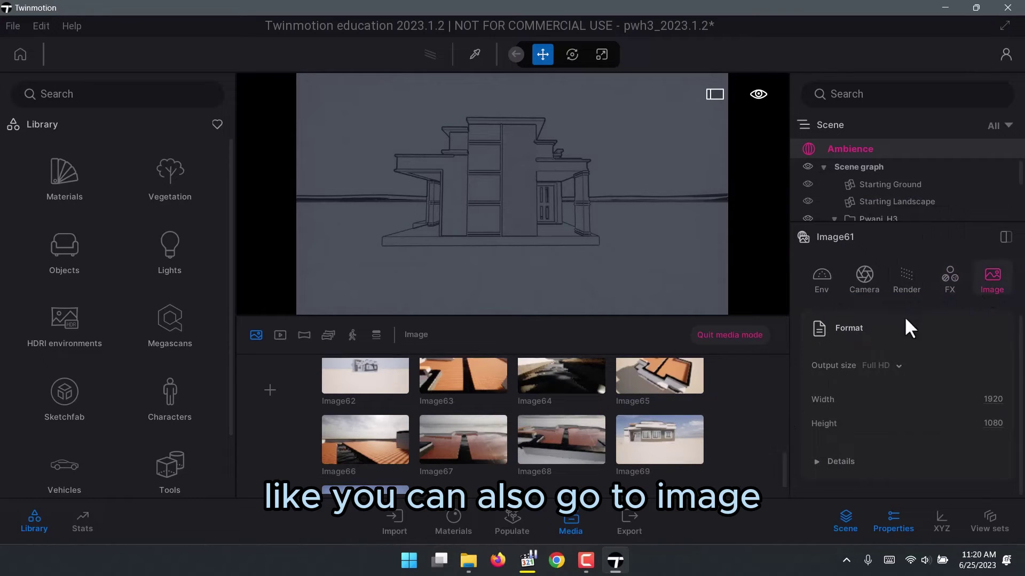
click(899, 367)
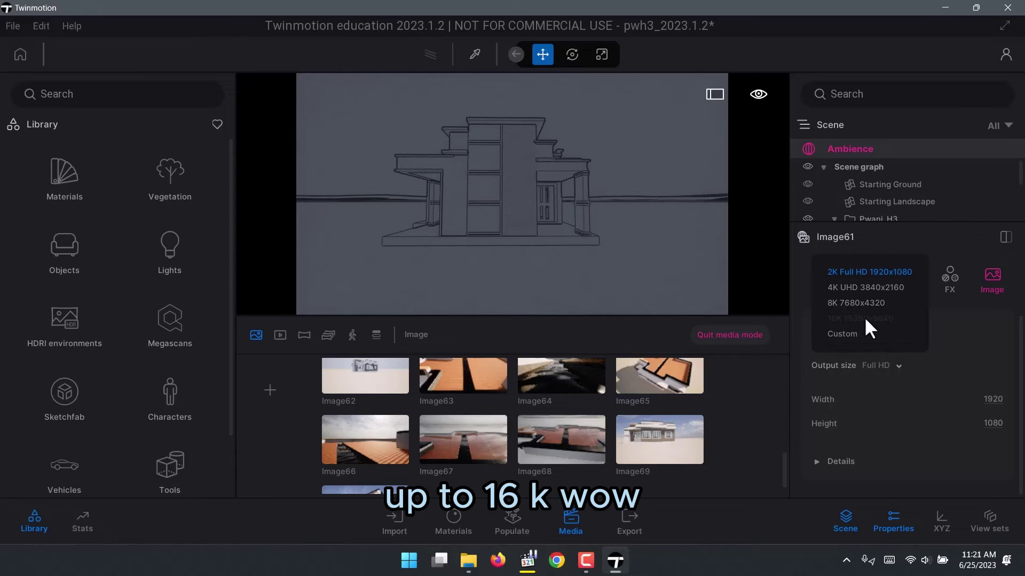
click(765, 440)
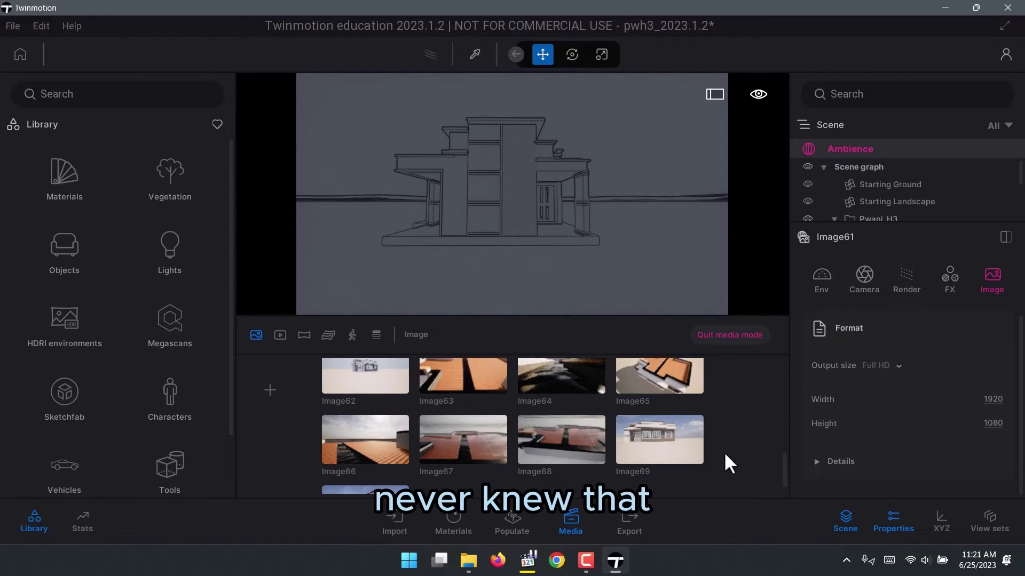
scroll(725, 462, down, 1)
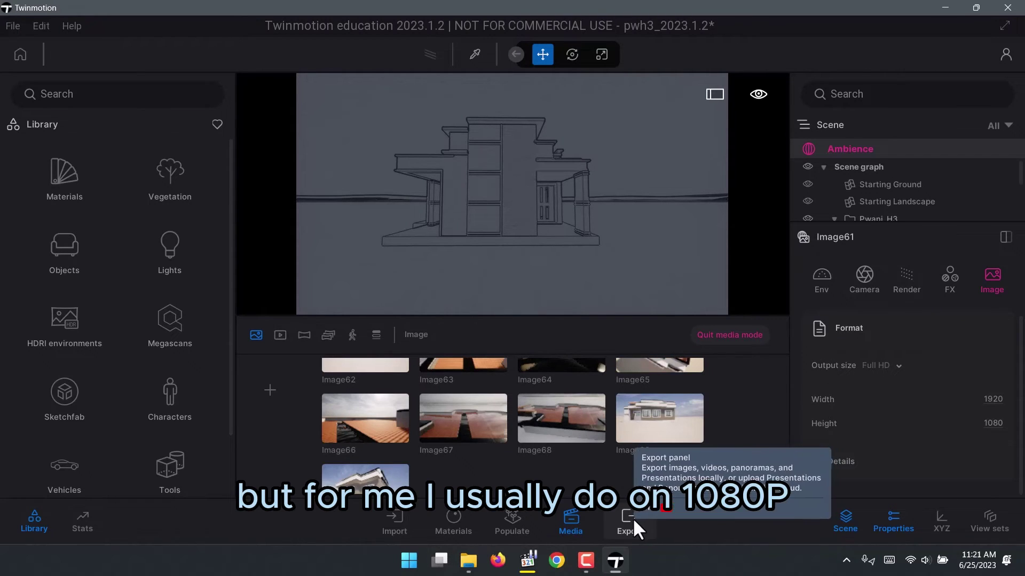
Add Image58 through Image62 to the images selected for local export
click(631, 518)
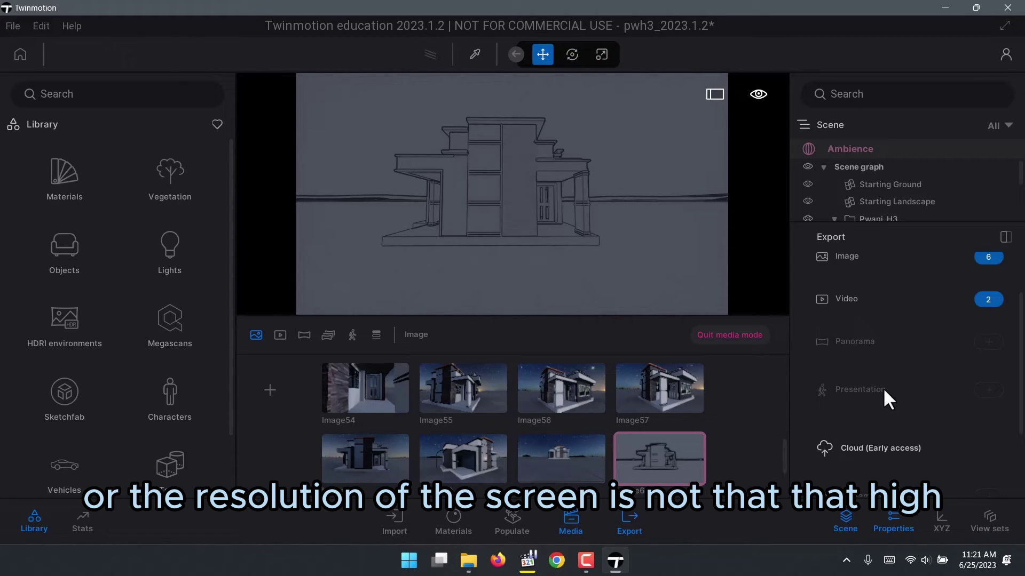
click(641, 526)
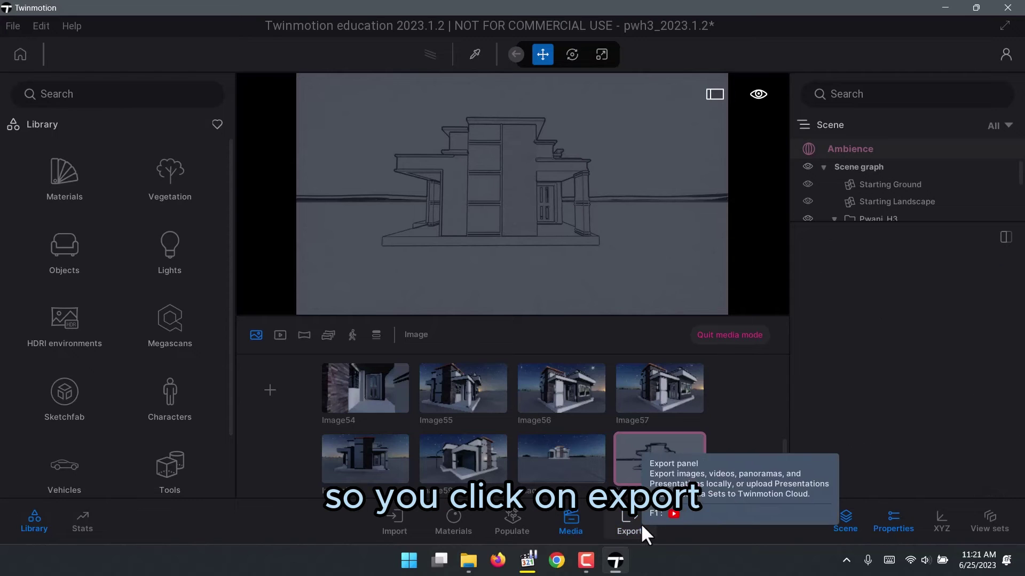
click(619, 528)
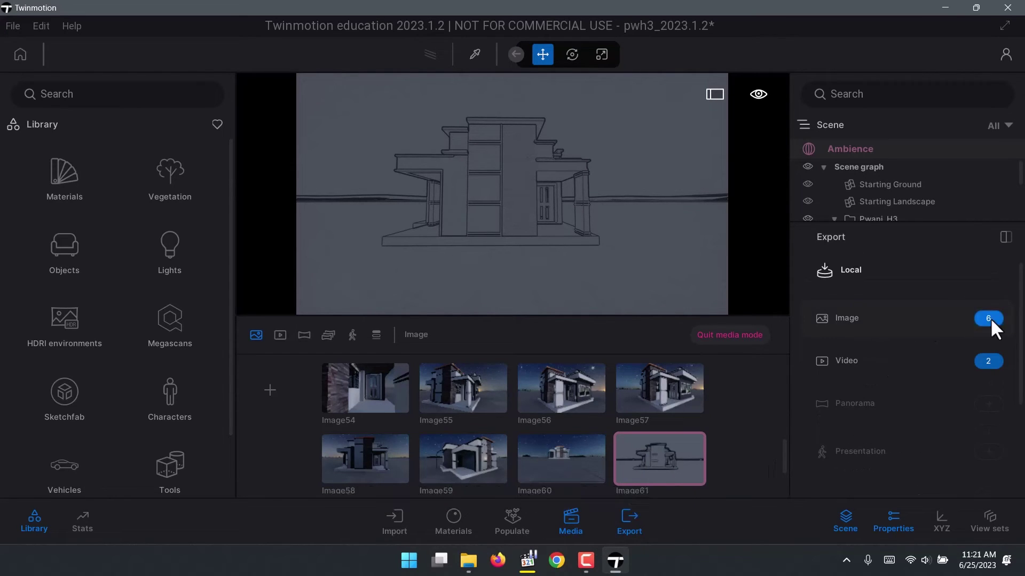
click(990, 317)
scroll(647, 399, down, 10)
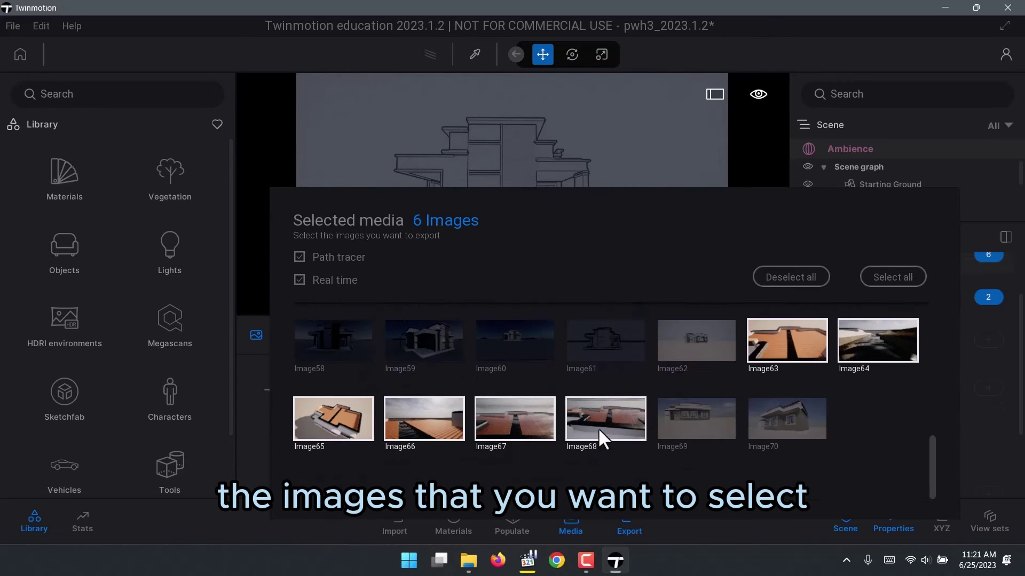
click(625, 347)
click(480, 339)
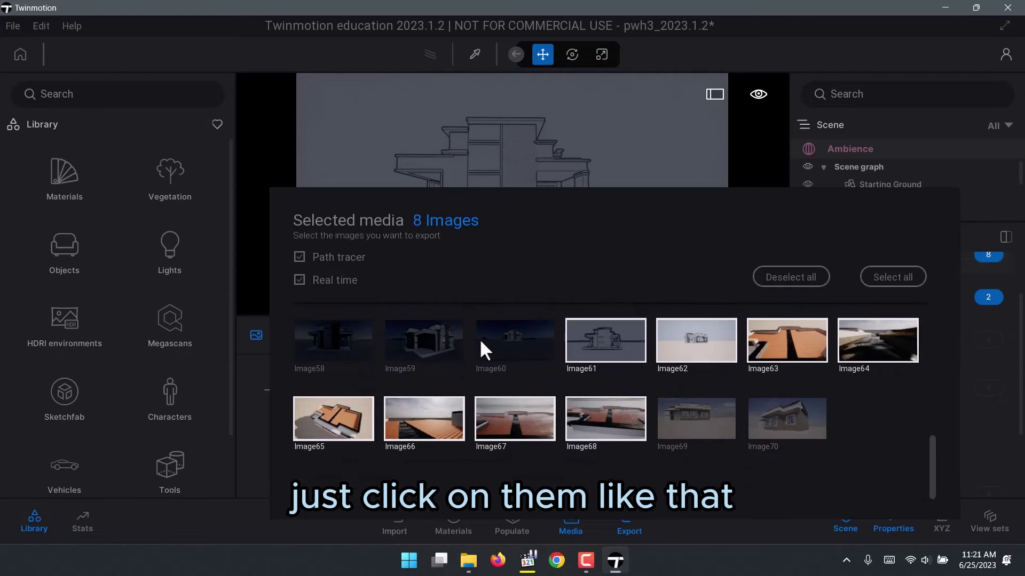
click(452, 358)
click(364, 338)
key(Escape)
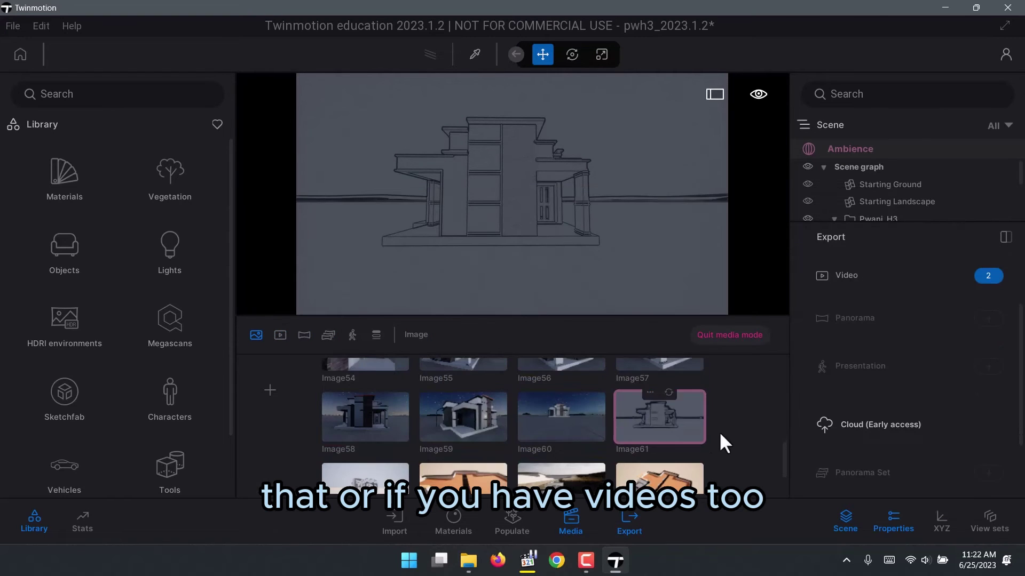
Review which videos are selected for local export and look through the project's existing video media
click(988, 276)
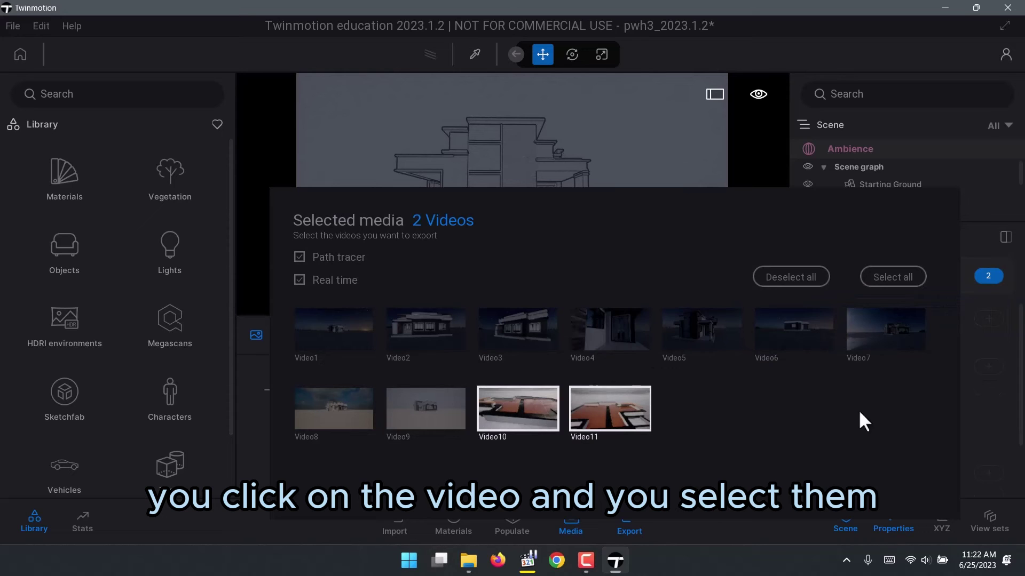
click(984, 392)
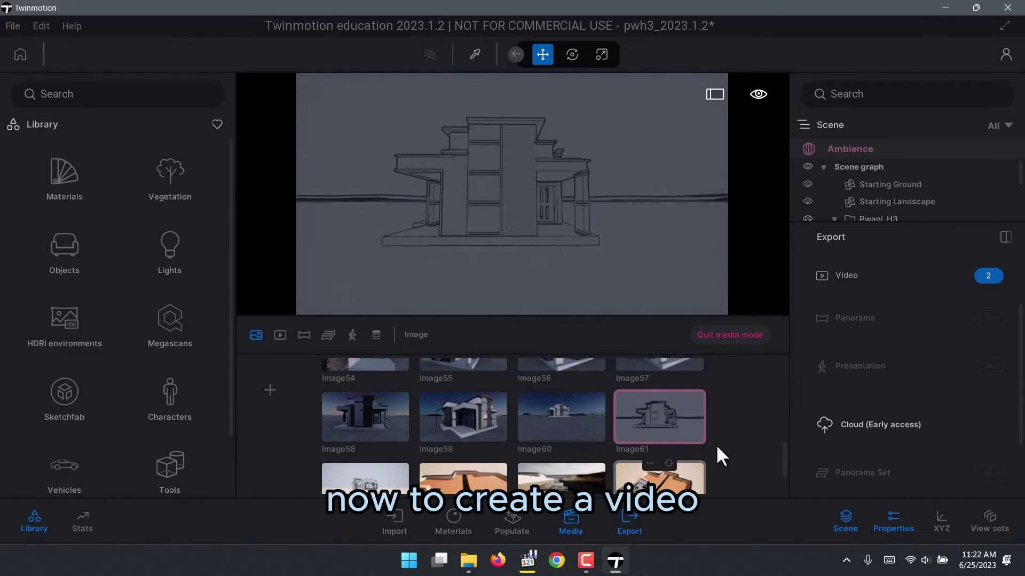
click(564, 521)
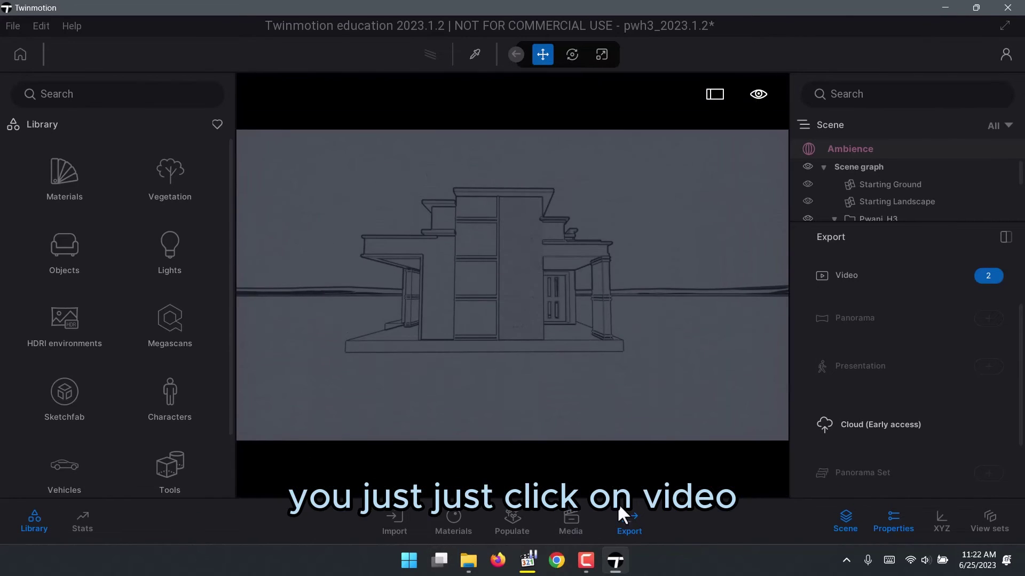
click(567, 521)
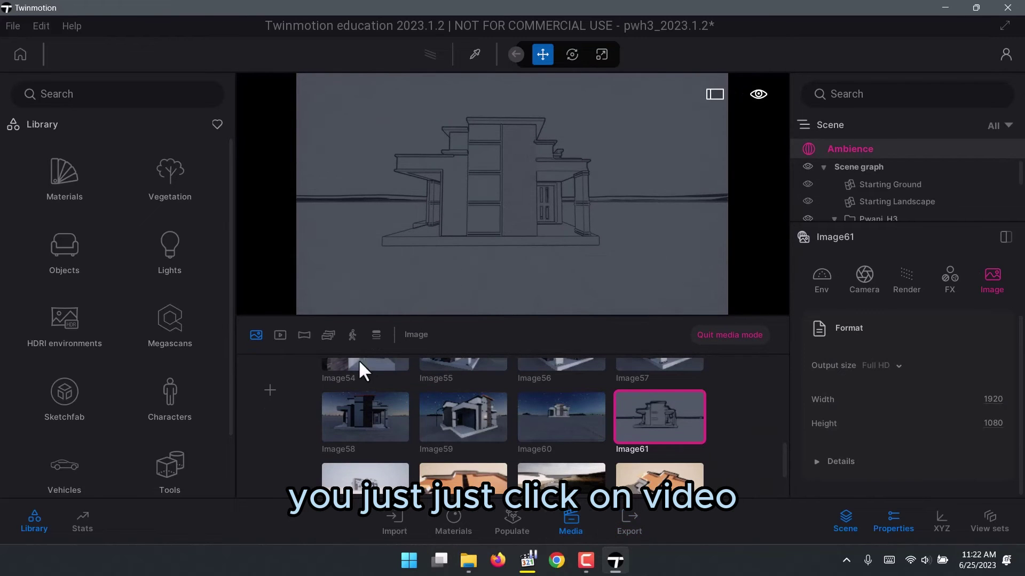
click(280, 336)
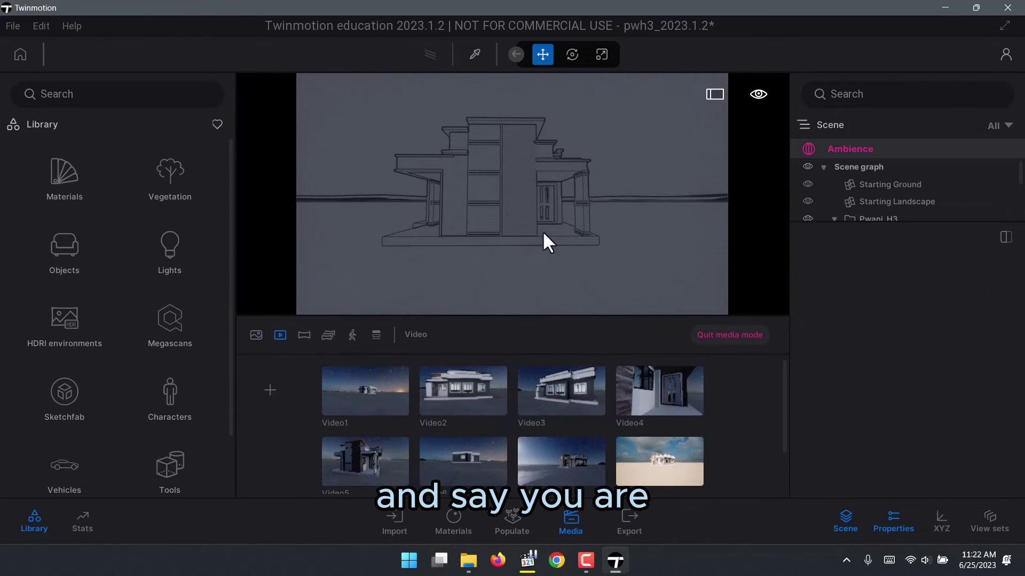
scroll(542, 231, down, 5)
scroll(534, 260, up, 1)
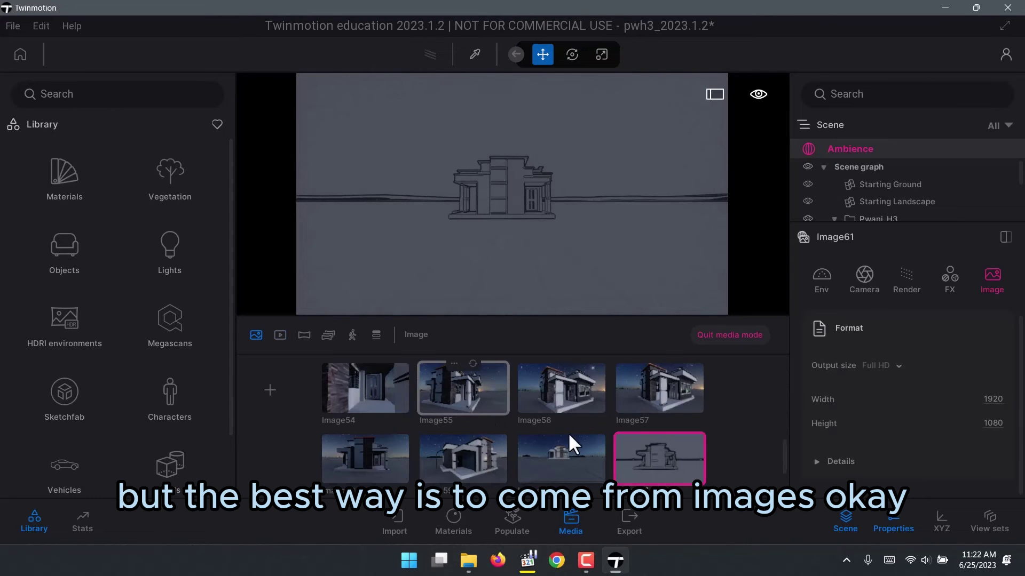
Create a new video whose first keyframe uses the camera view of Image56
scroll(568, 433, down, 3)
scroll(588, 441, up, 3)
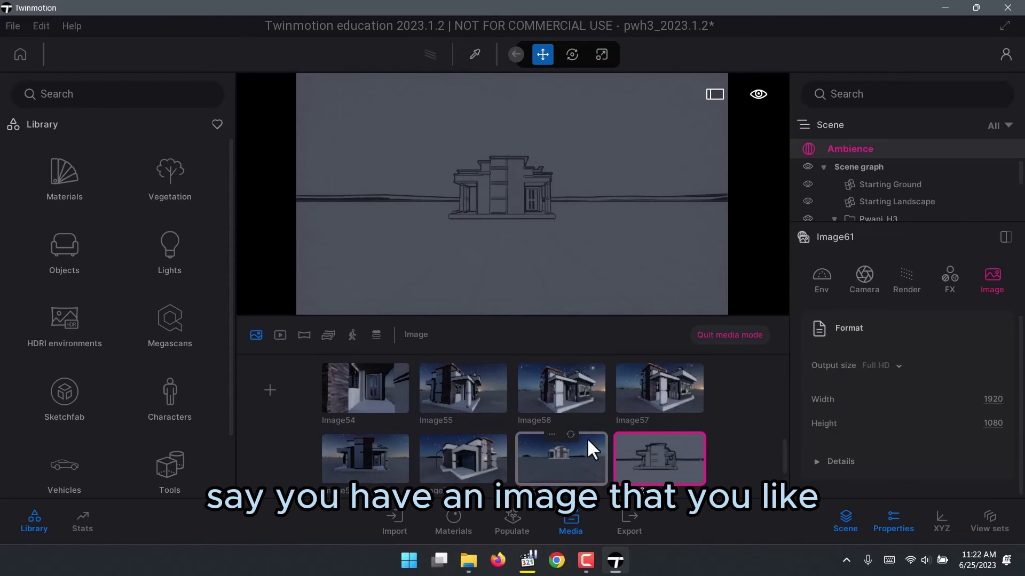
click(566, 396)
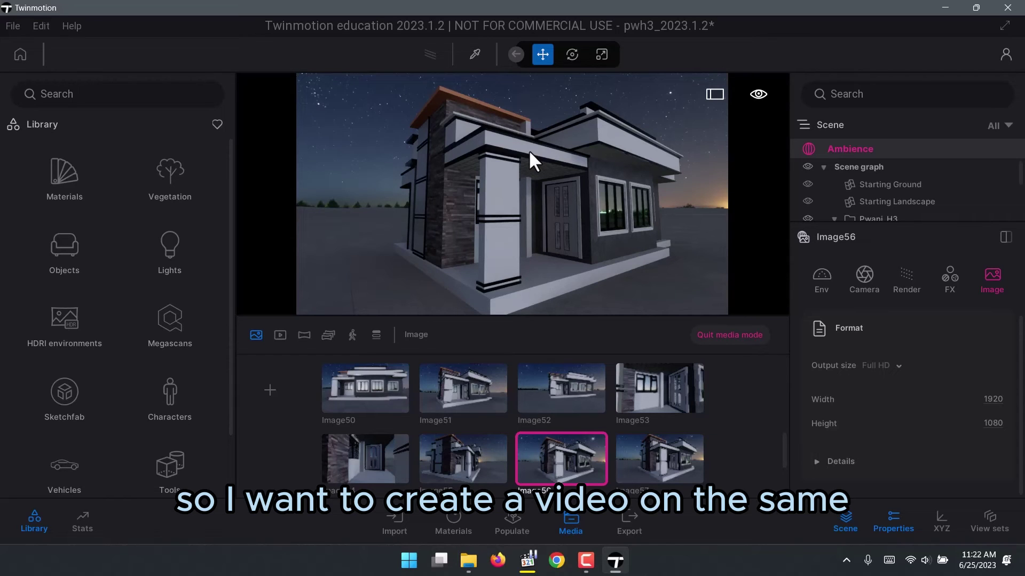
click(280, 335)
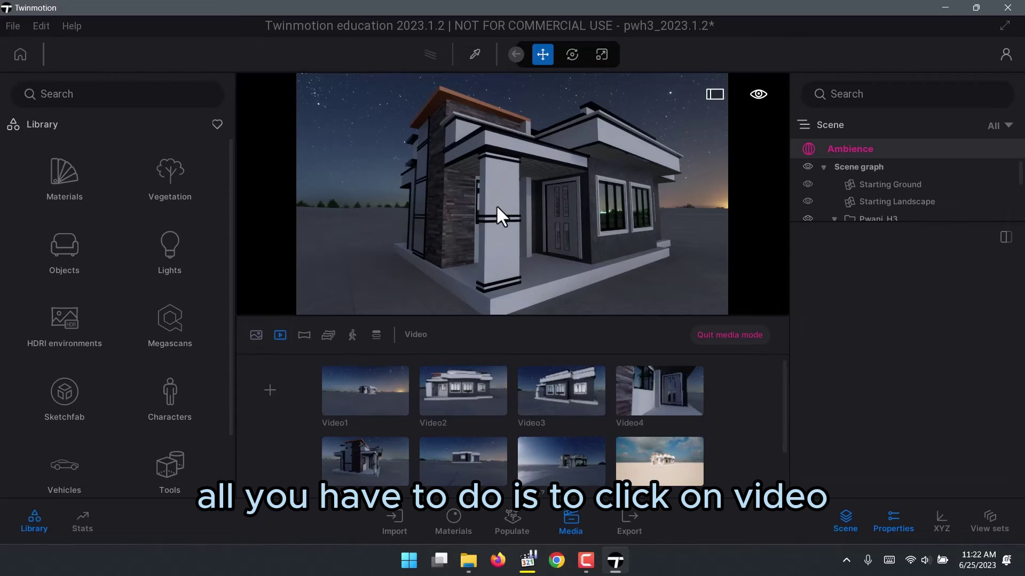
click(272, 390)
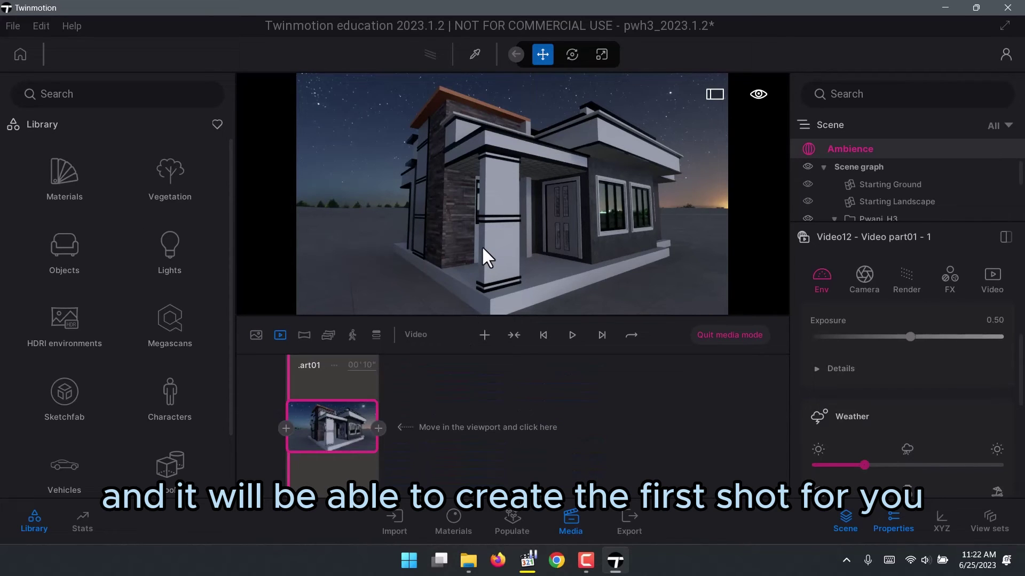
Add a second keyframe with the camera facing the house's windowed front, and play the video to preview the movement
drag(510, 229, 497, 248)
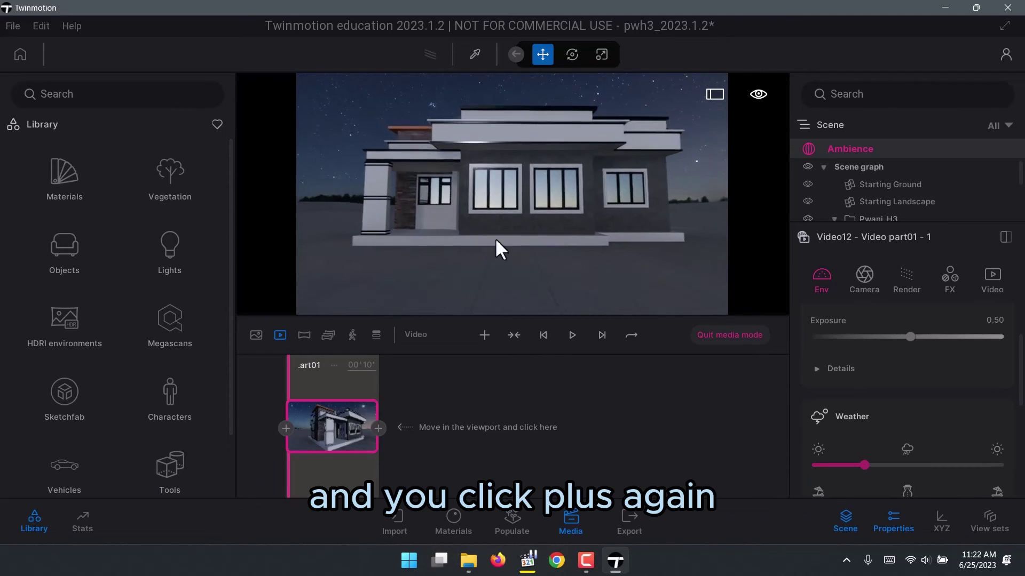
click(379, 429)
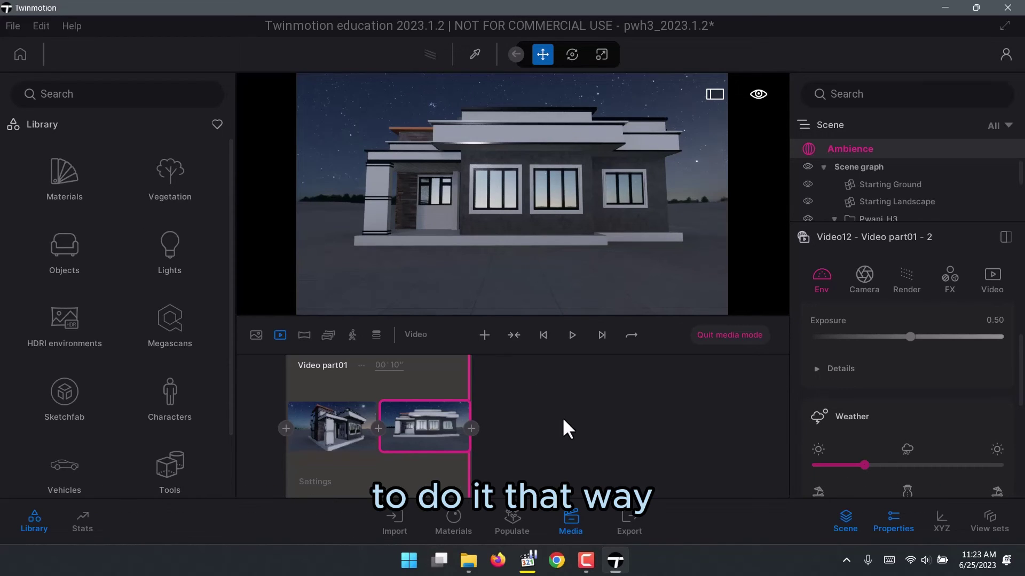
scroll(518, 176, up, 5)
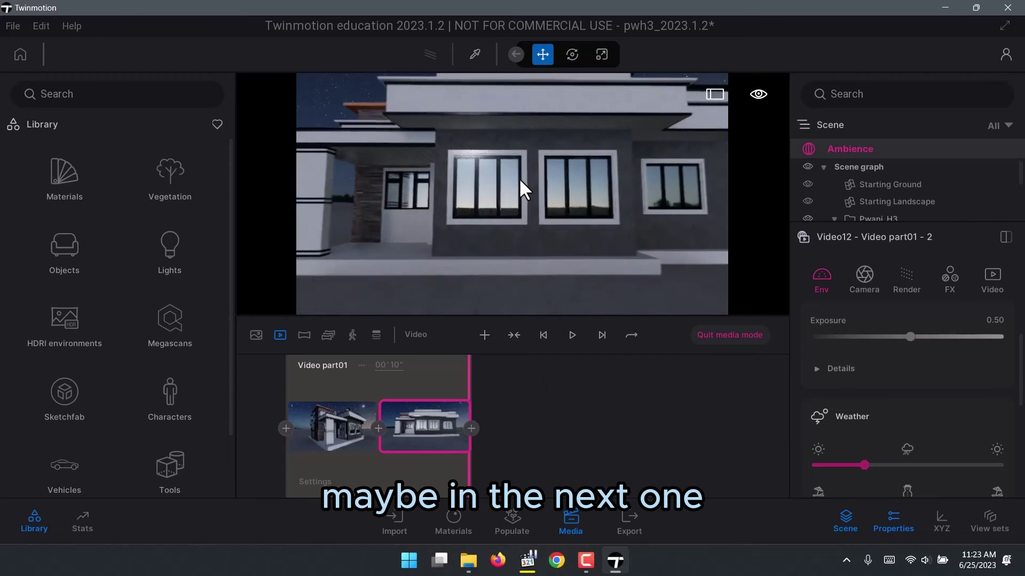
scroll(519, 178, down, 2)
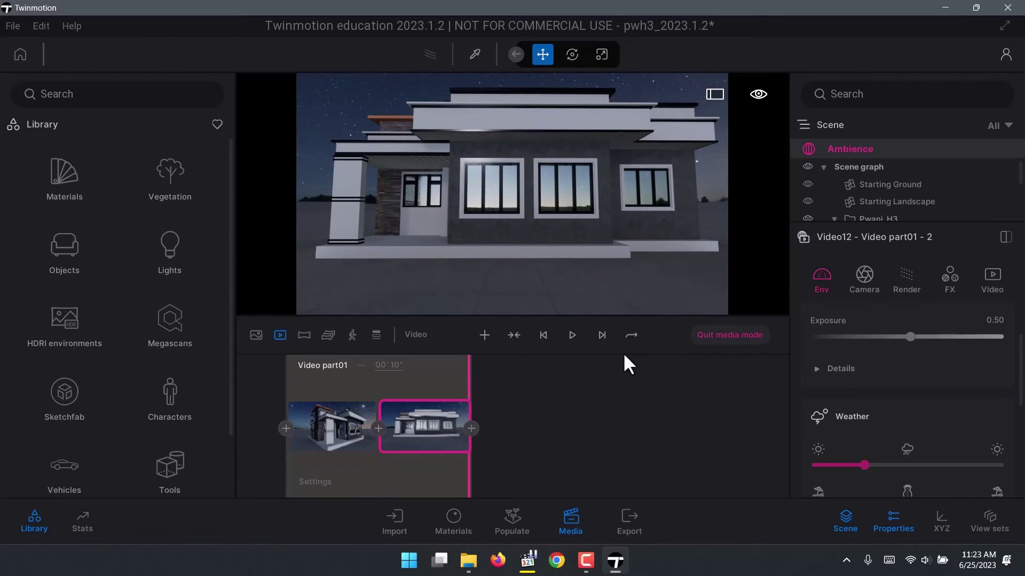
click(572, 334)
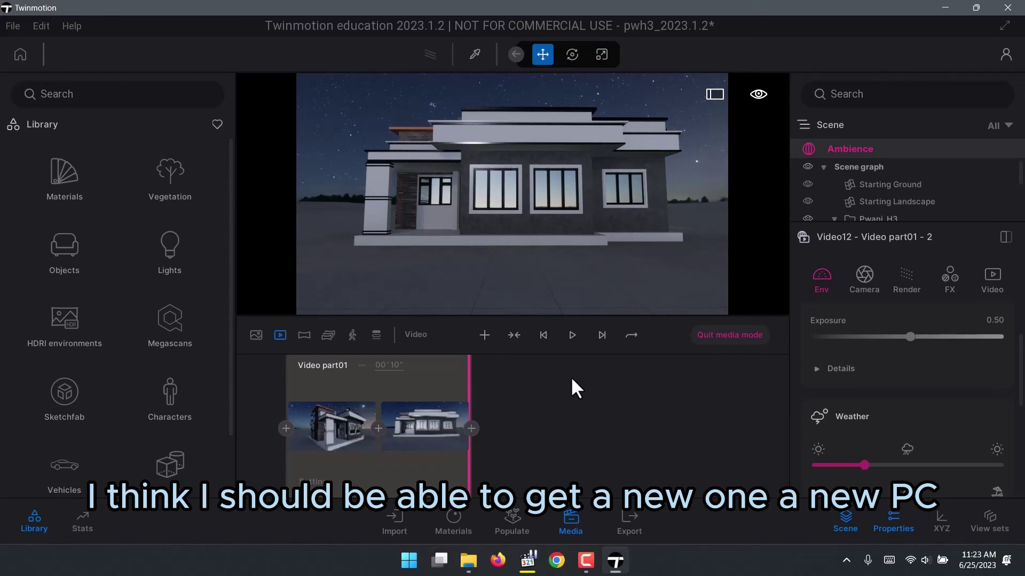
Add a third keyframe showing the whole house from a more distant corner view, and preview the extended video
drag(549, 183, 525, 184)
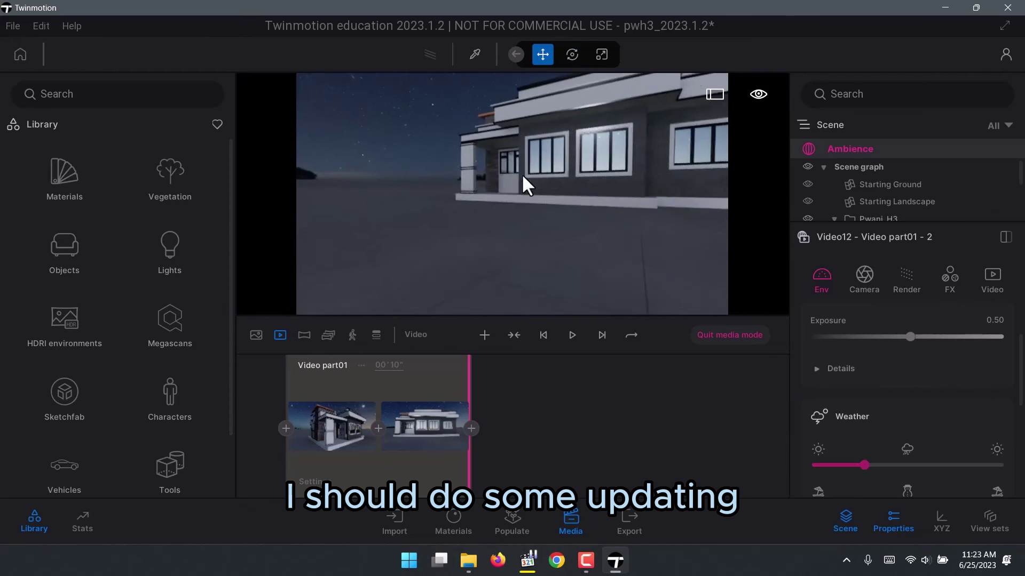
scroll(526, 184, down, 5)
drag(531, 242, 501, 252)
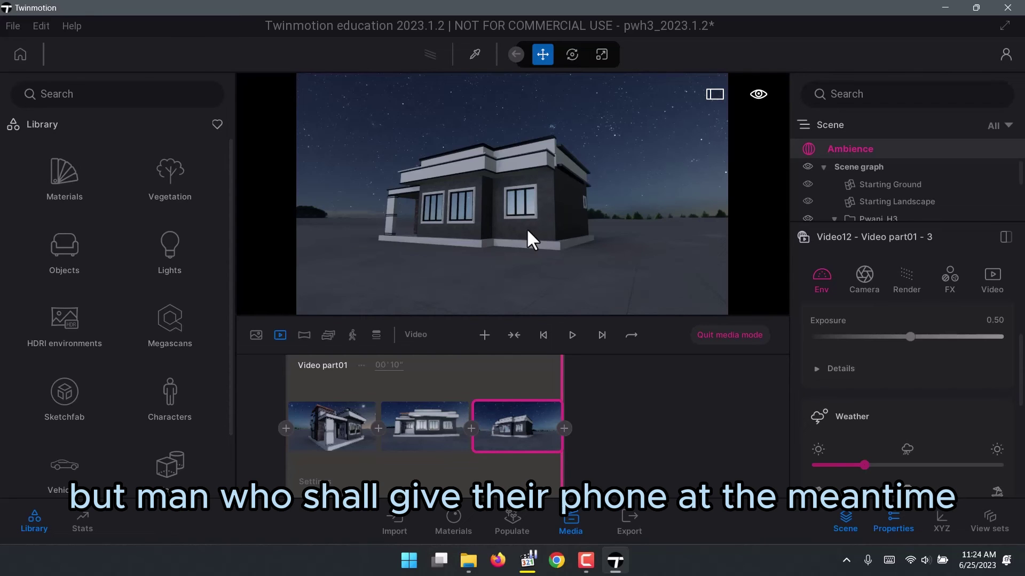
click(573, 335)
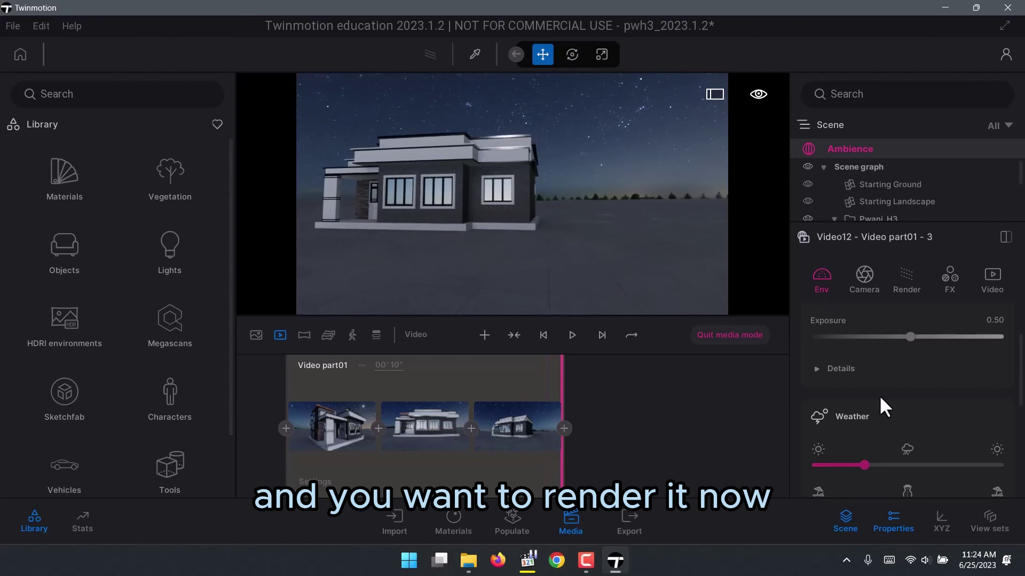
Add Video12 to the videos selected for local export
click(640, 512)
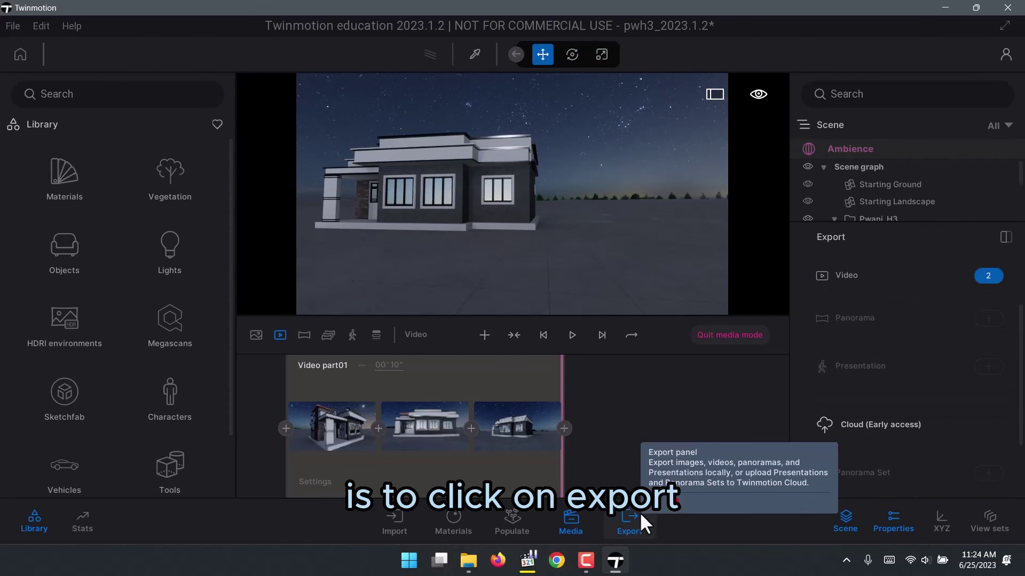
click(988, 276)
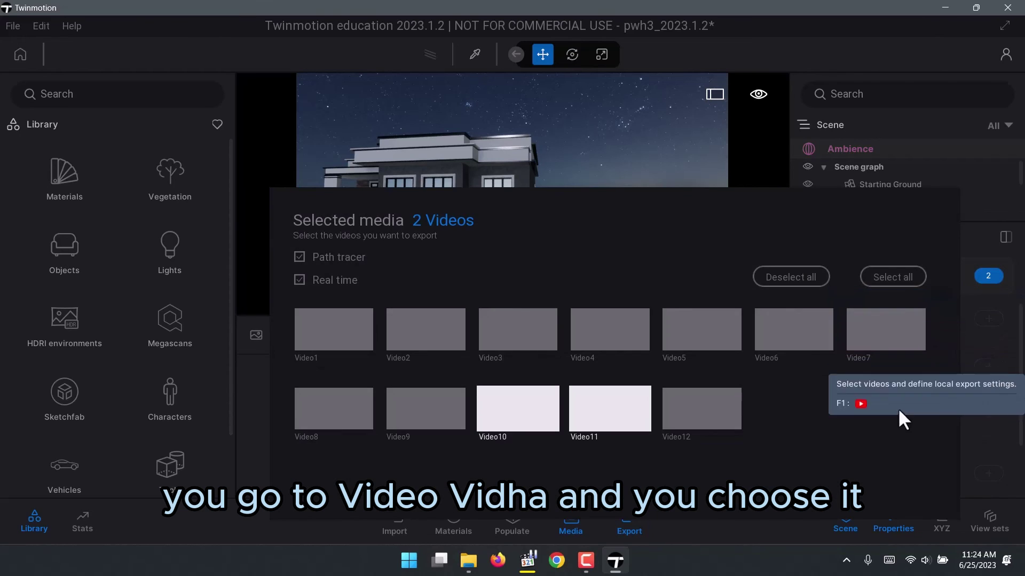
click(709, 416)
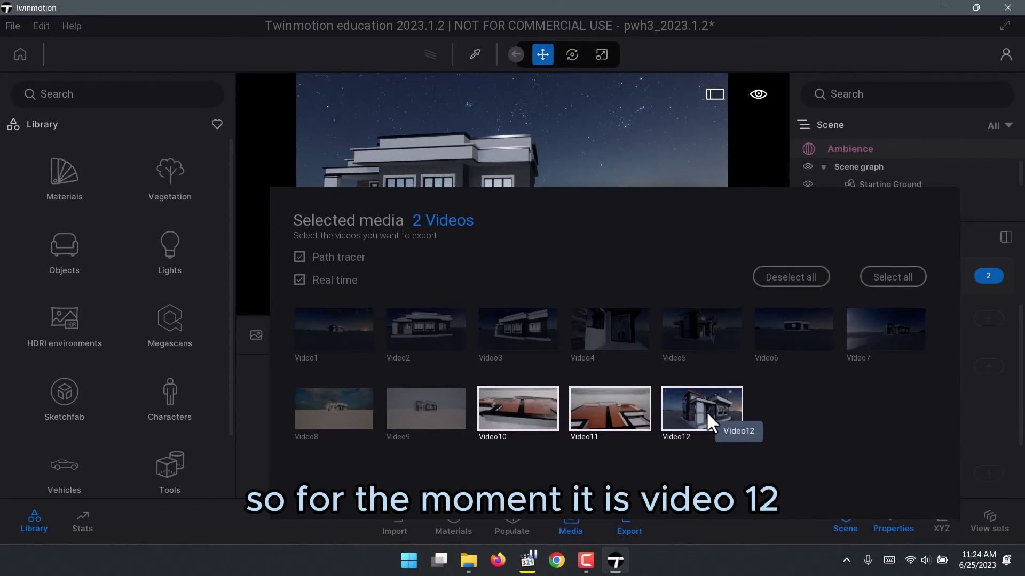
click(1000, 427)
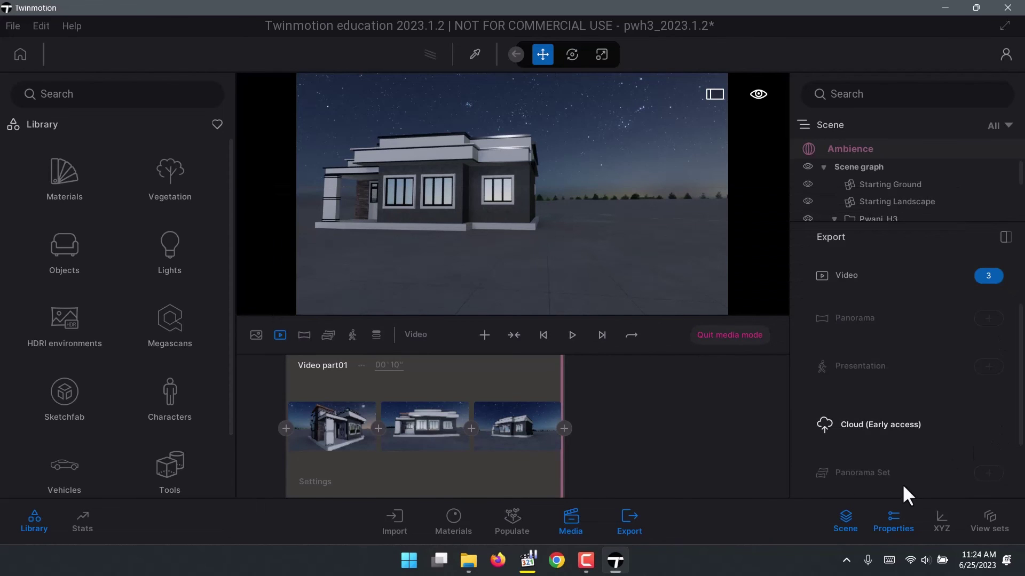
scroll(895, 459, down, 3)
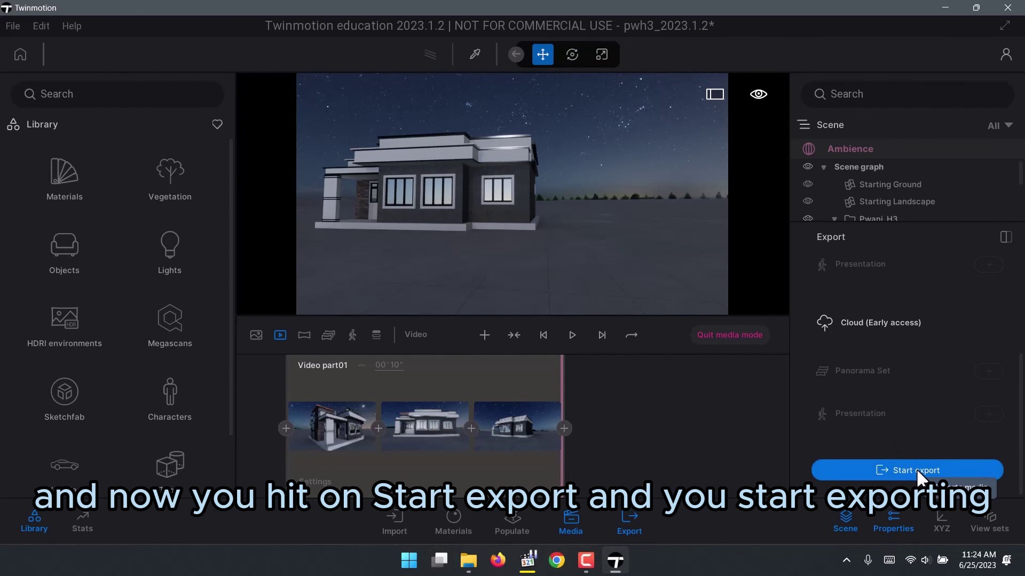